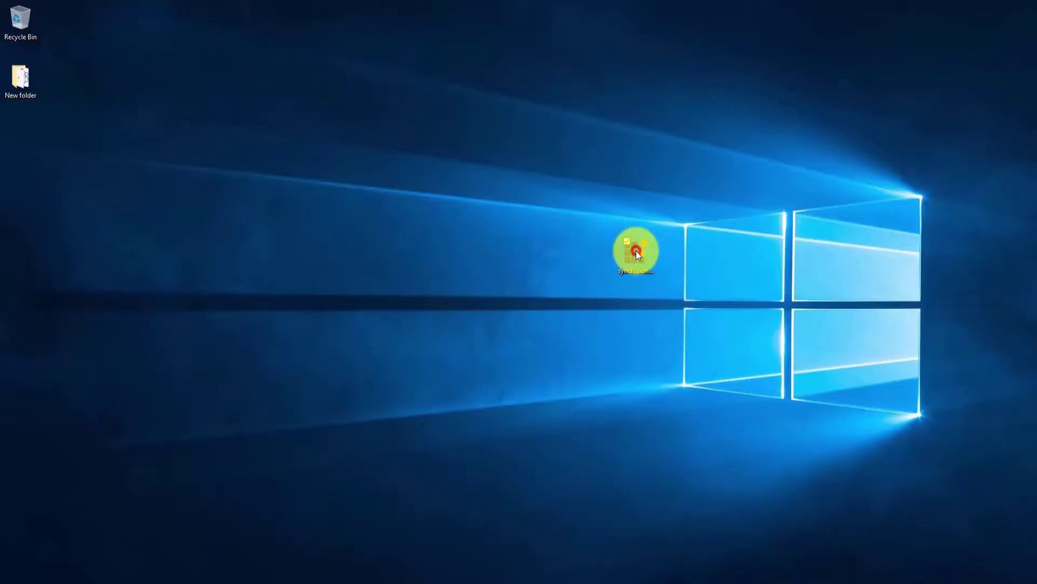
- Launch the Dashboard Server installer, enter the account email and password, and accept the license terms
click(636, 254)
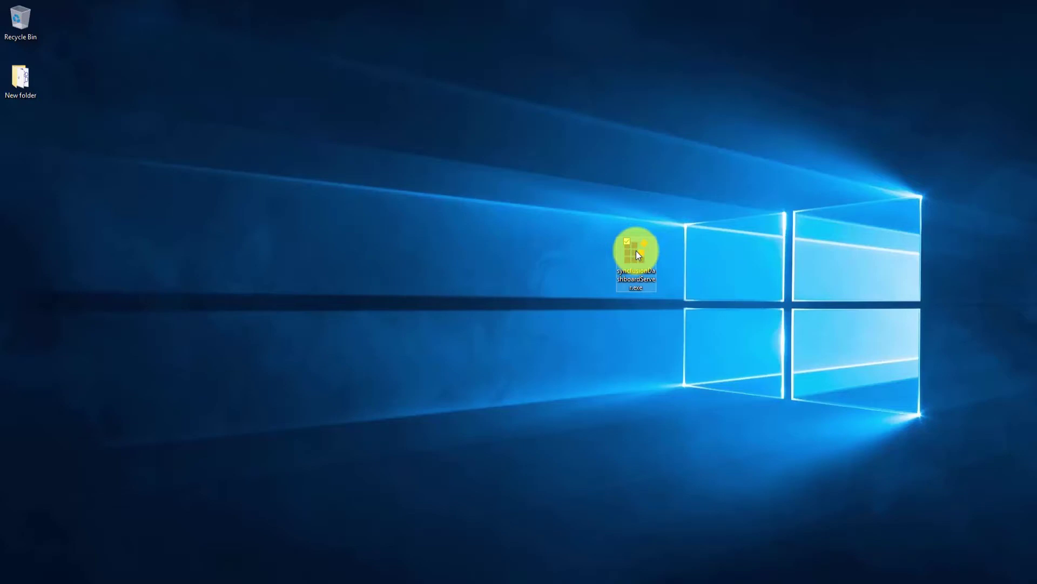
double_click(637, 250)
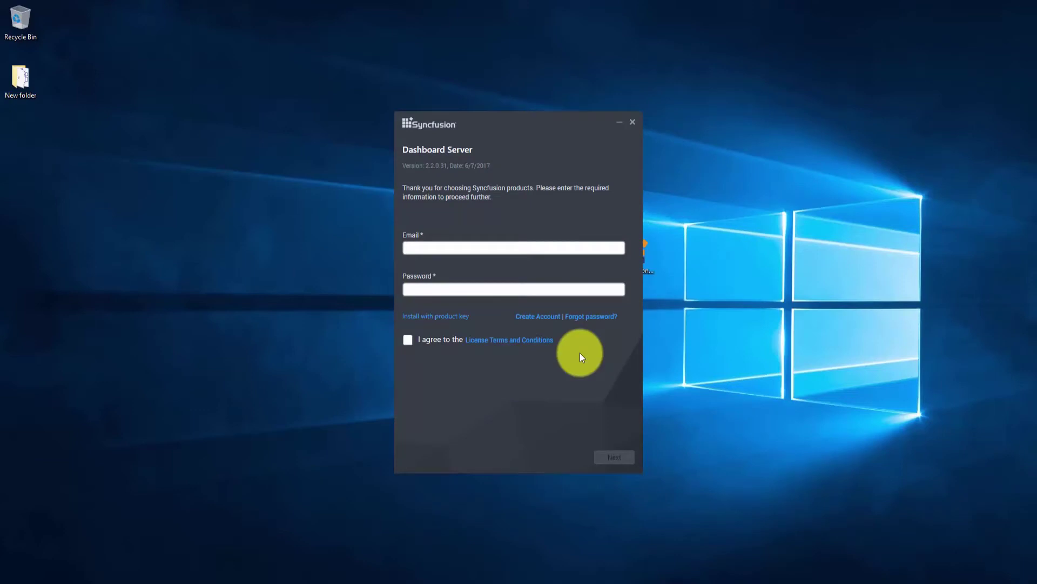
click(491, 248)
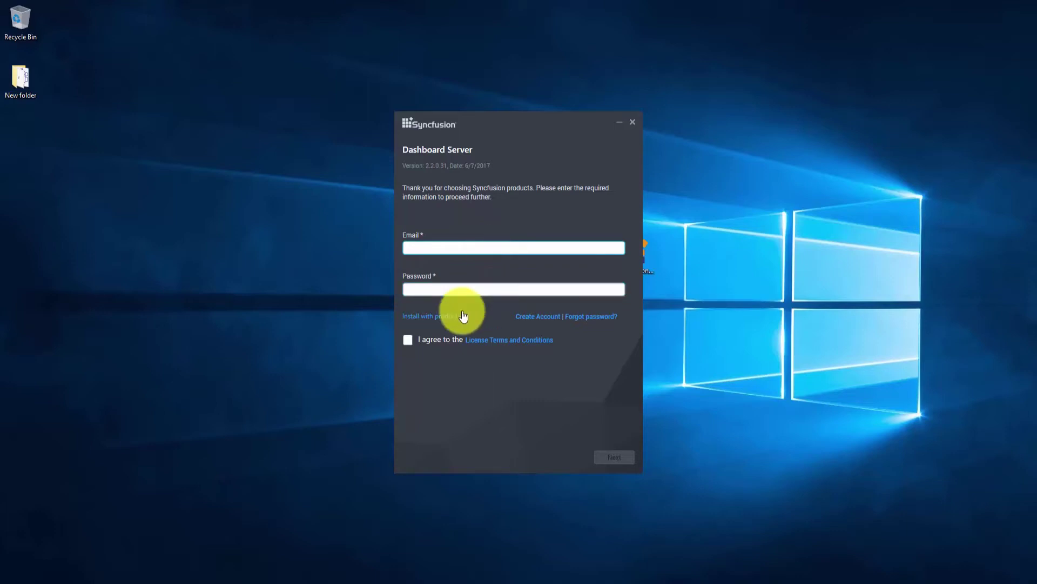
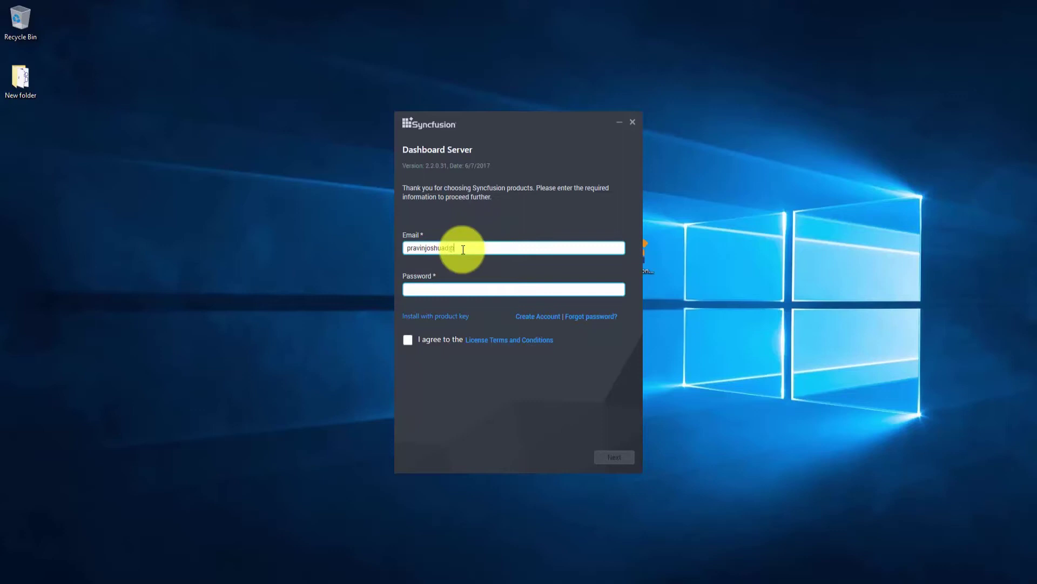
key(Tab)
text(***********)
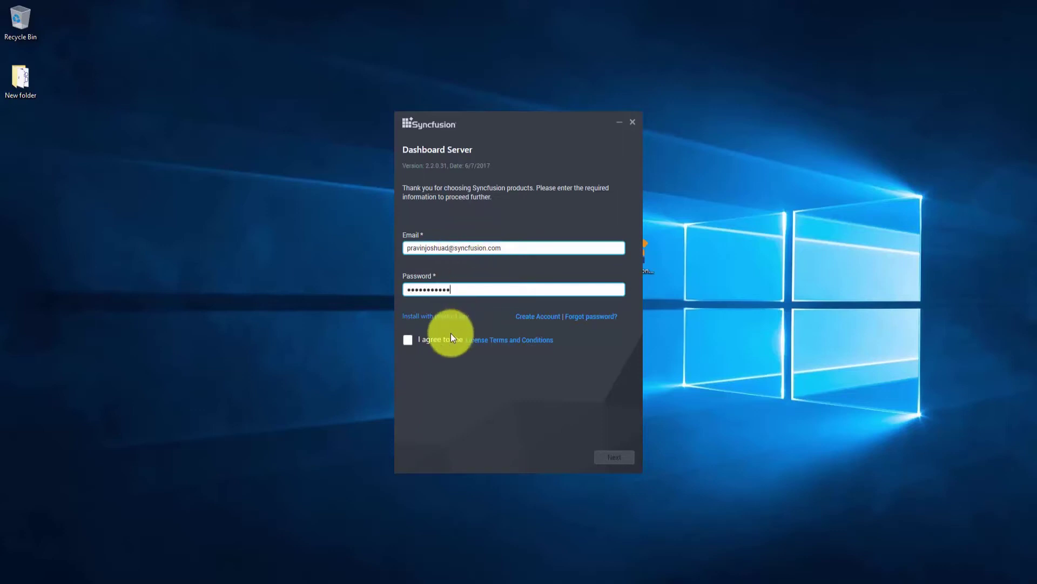
click(408, 340)
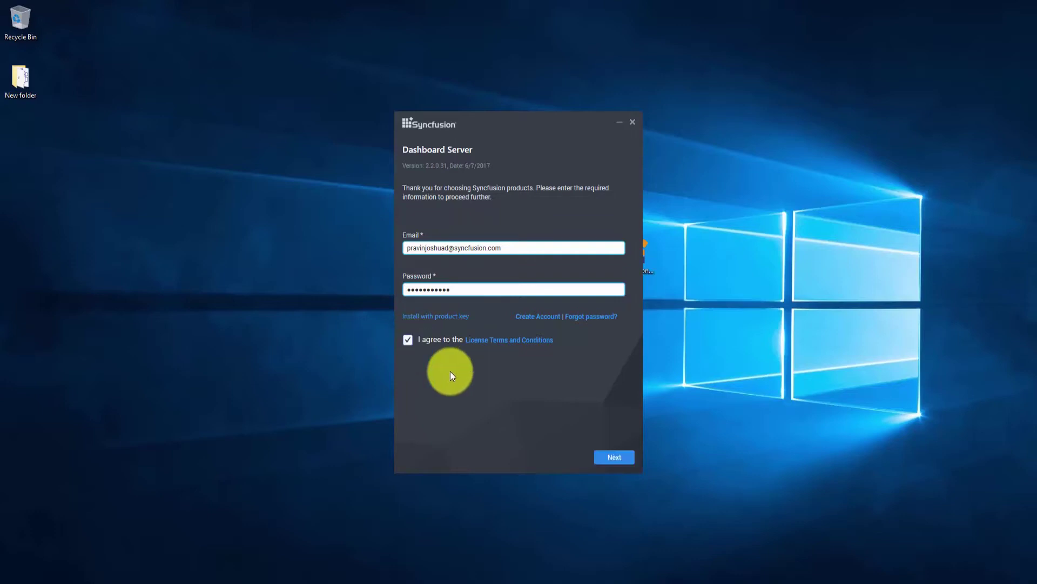
- Install with the default location, Microsoft IIS Express and port 62506
click(614, 456)
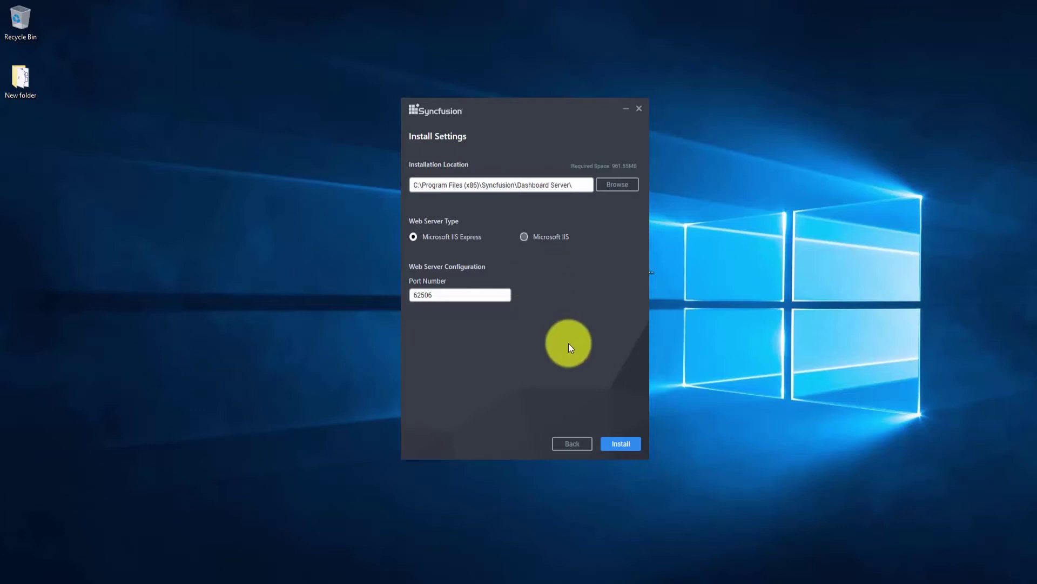
click(622, 444)
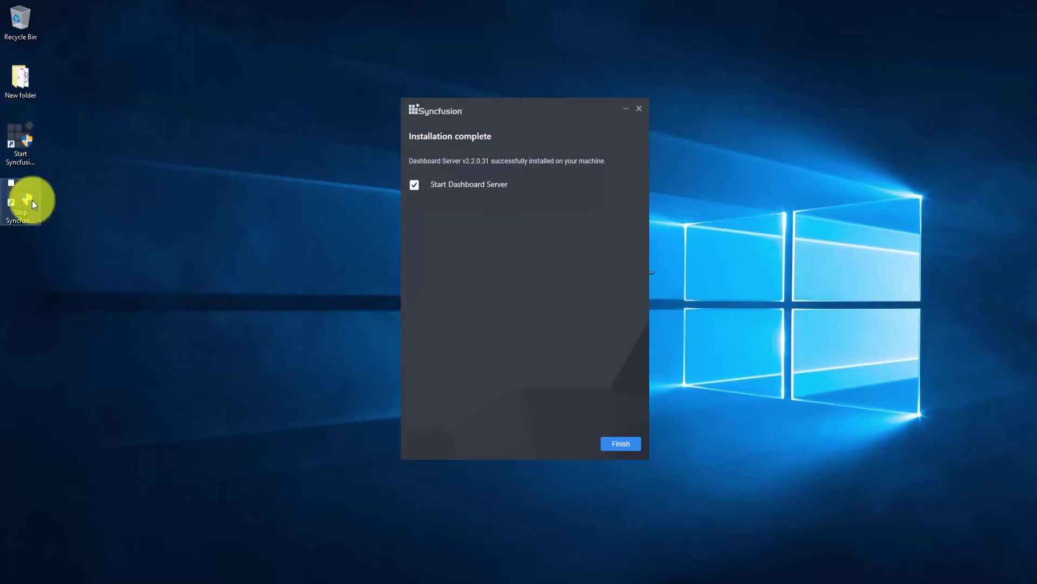
- Finish the installation with 'Start Dashboard Server' enabled
click(623, 444)
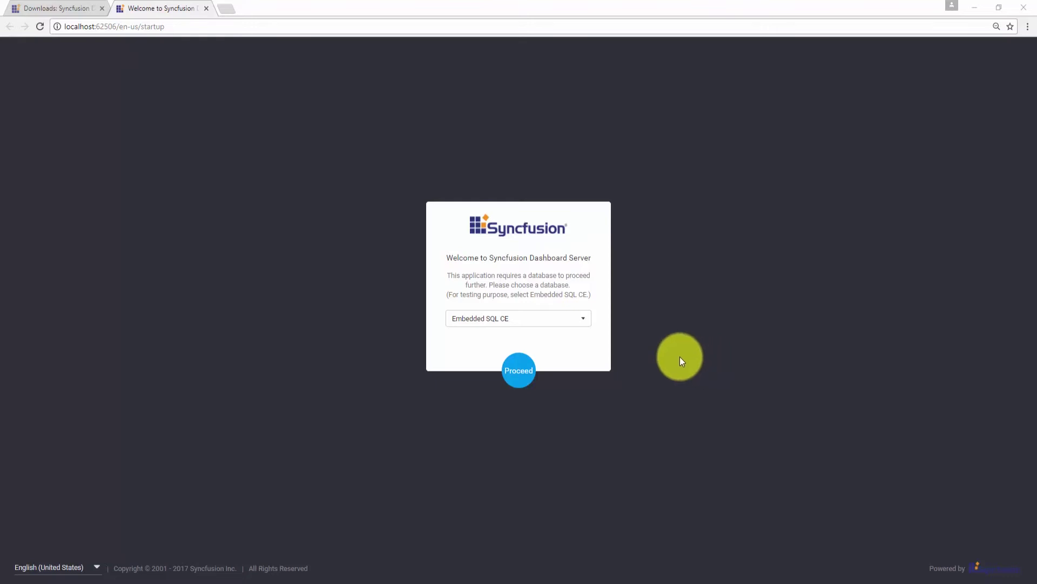
- Try the SQL Server and Existing Database options, then proceed with Embedded SQL CE
click(563, 315)
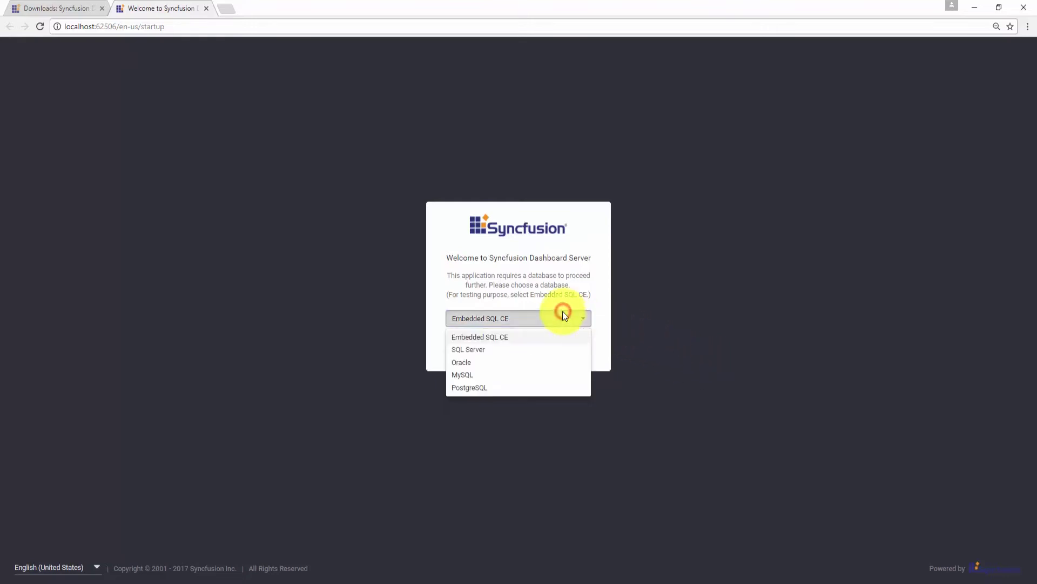
click(514, 349)
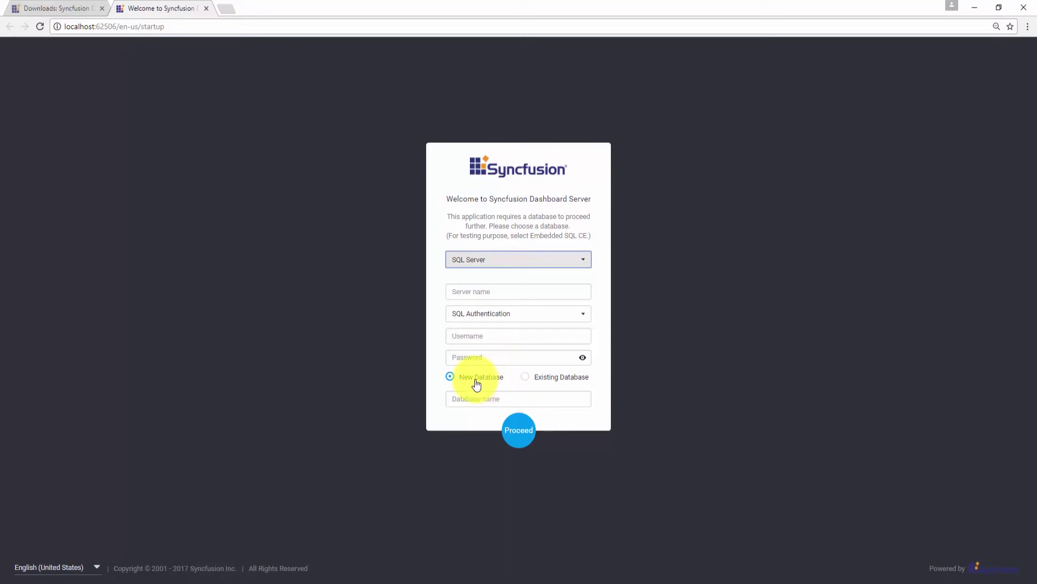
click(525, 376)
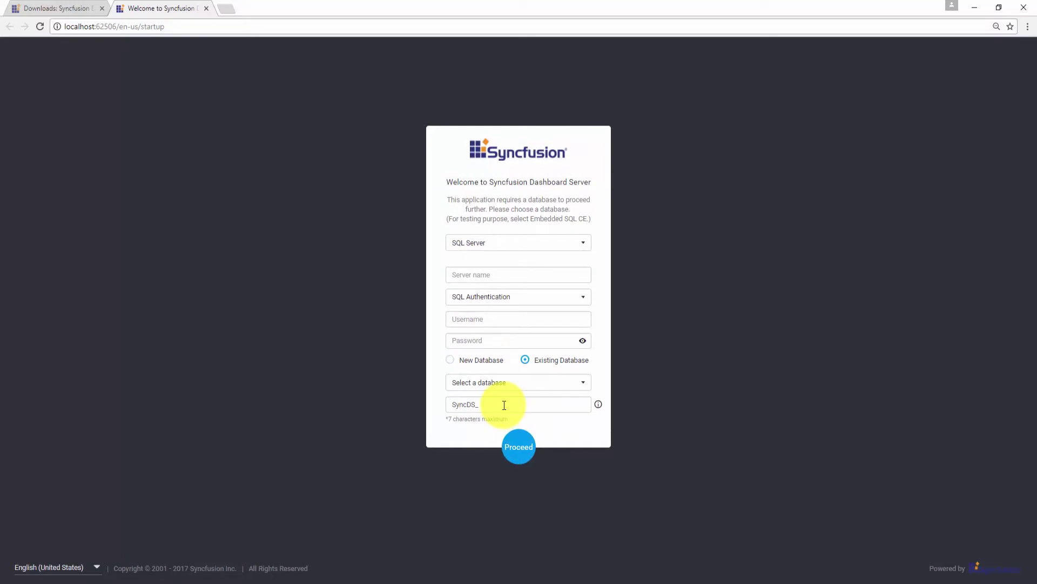
click(579, 243)
click(553, 262)
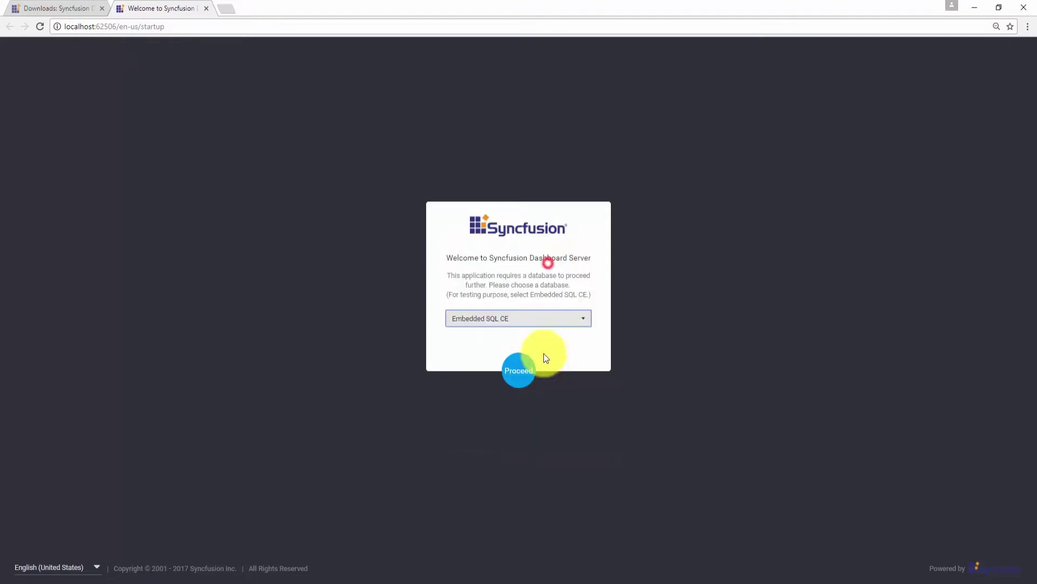
click(519, 373)
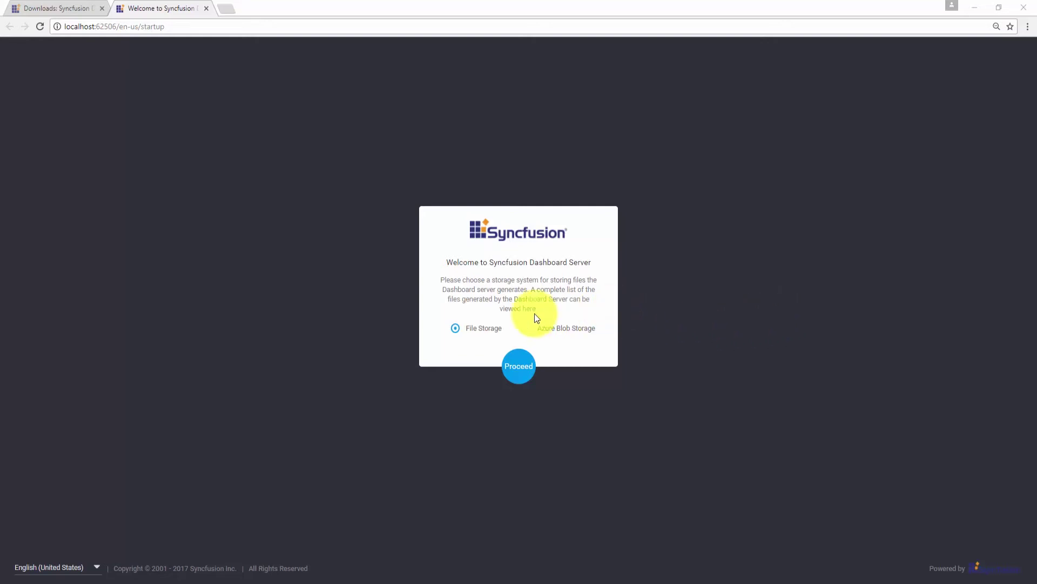
- Preview Azure Blob Storage, then proceed with File Storage for generated files
click(528, 329)
click(470, 269)
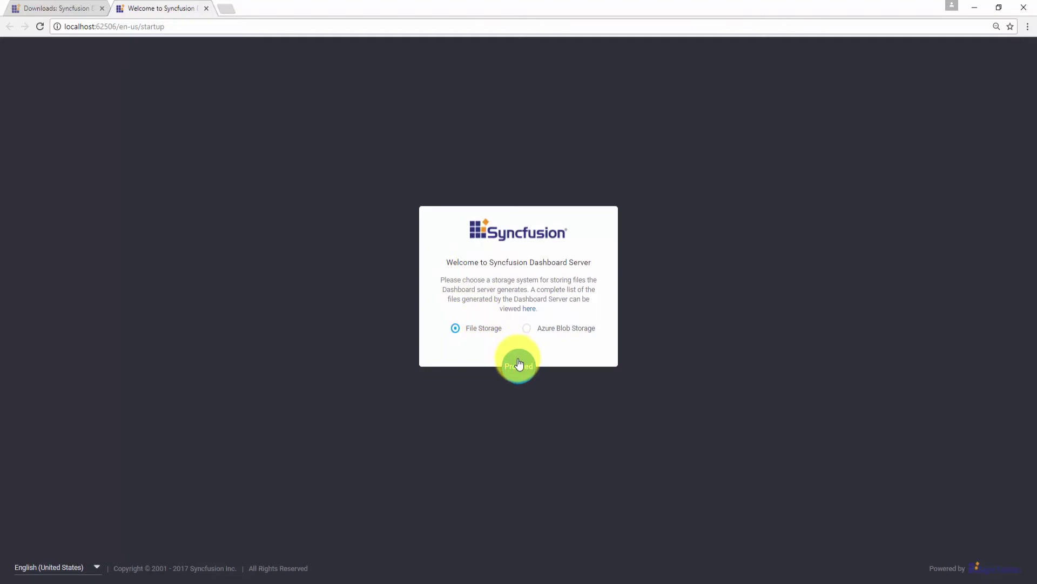
click(519, 363)
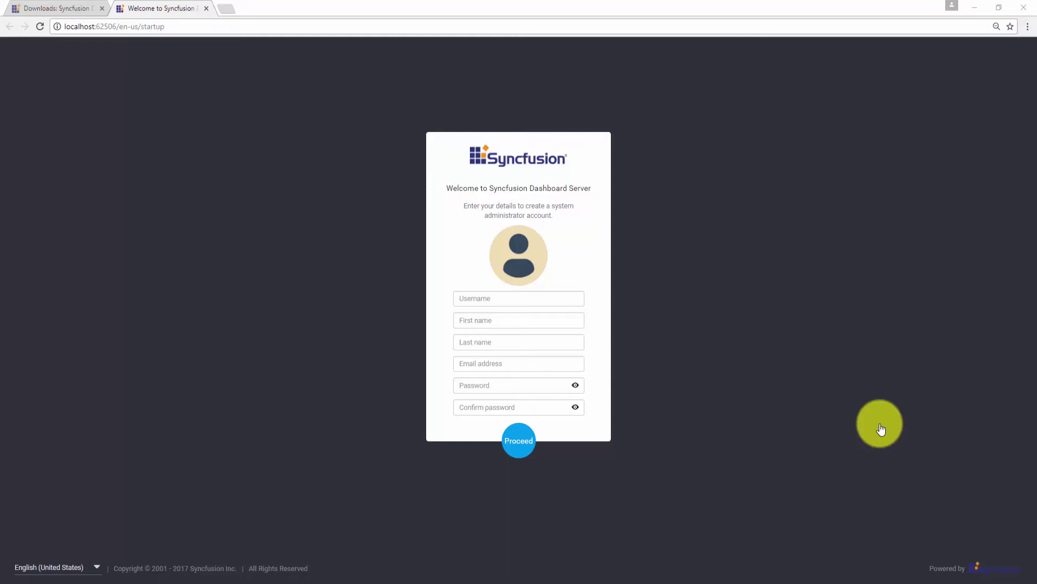
- Submit the administrator's username, first and last name, email and confirmed password
click(532, 298)
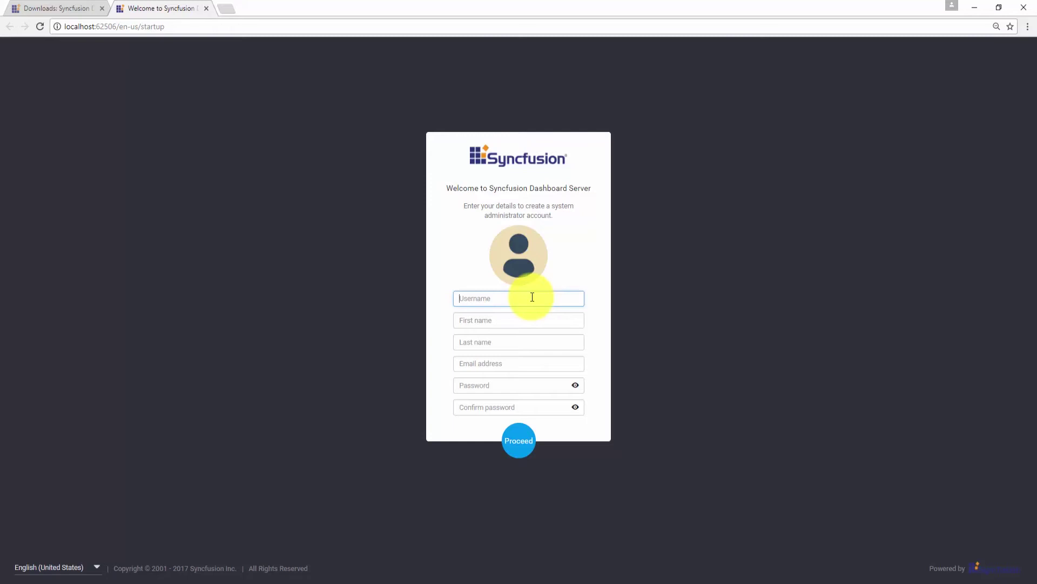
key(Tab)
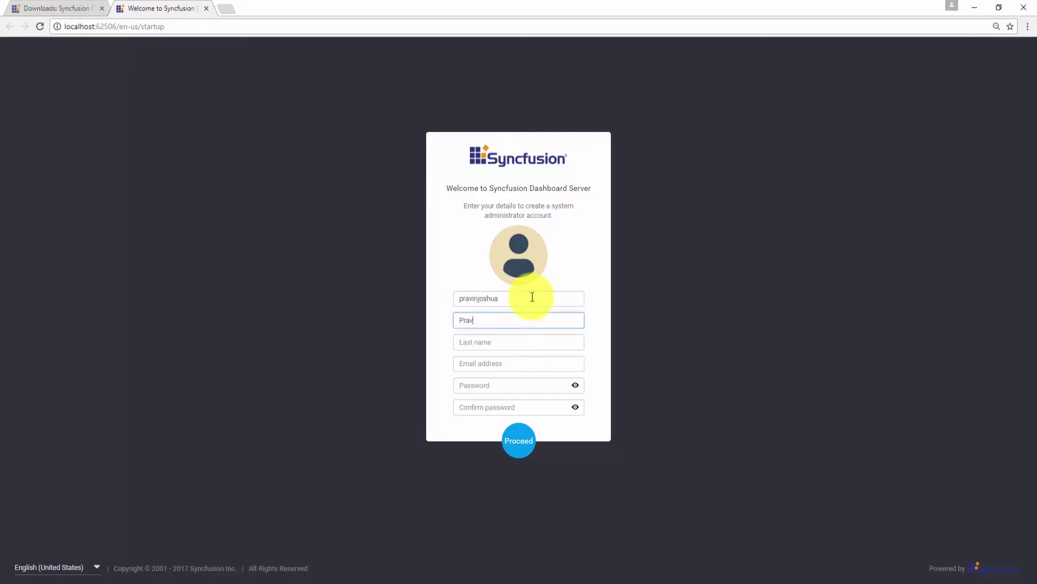
key(Tab)
key(Tab)
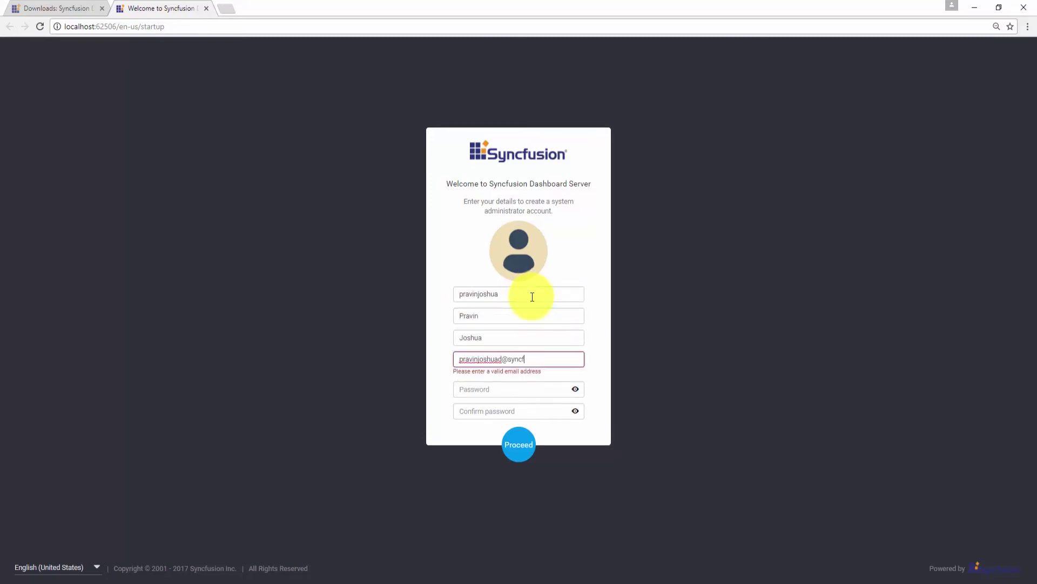
key(Tab)
key(Tab)
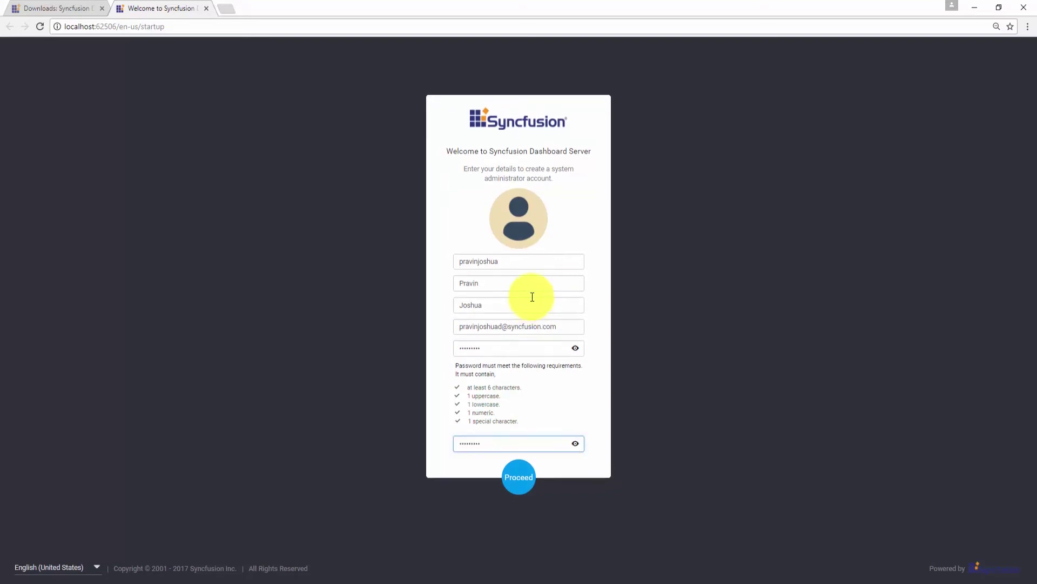
click(523, 472)
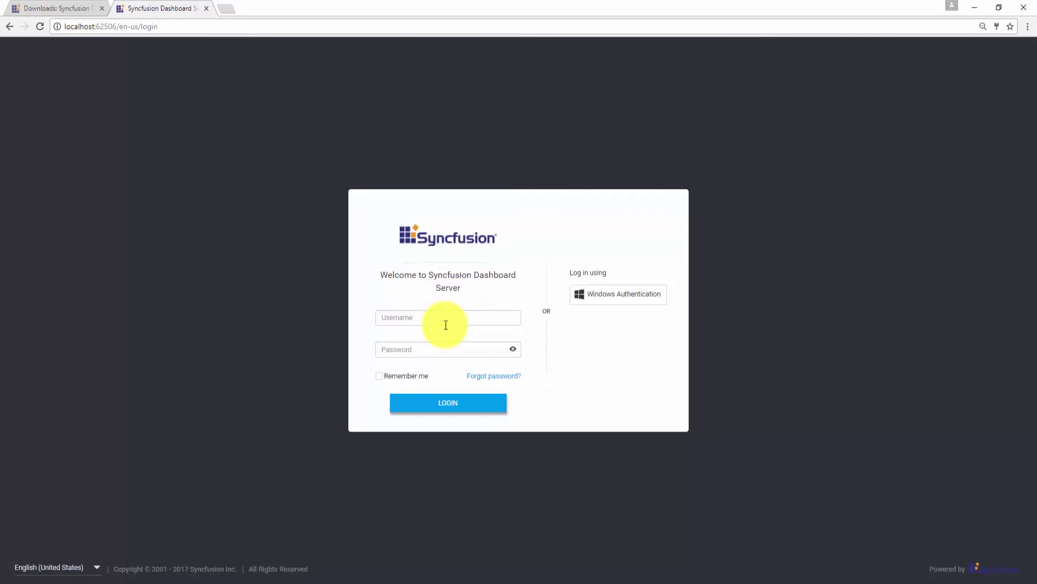
- Log in with the new administrator username and password
click(445, 324)
text(pravinjoshua)
click(439, 352)
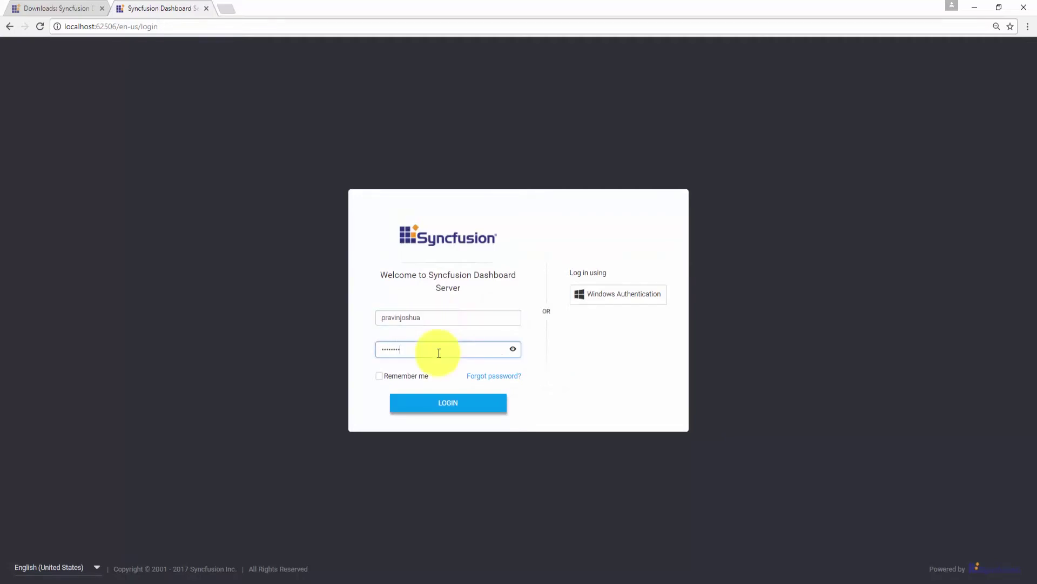
click(444, 403)
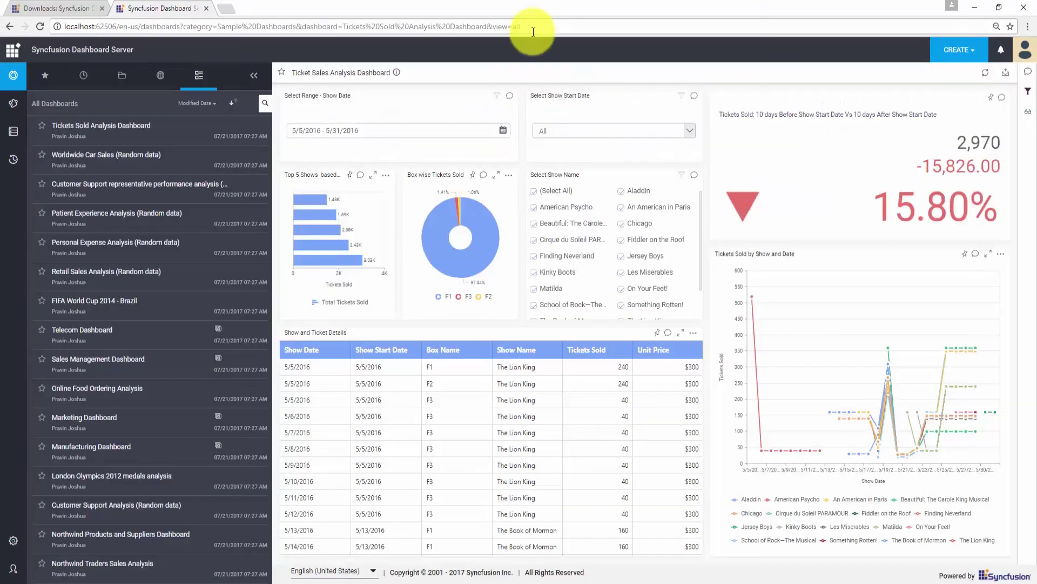
- Pin the Top 5 Shows chart to the existing Homepage1
click(349, 176)
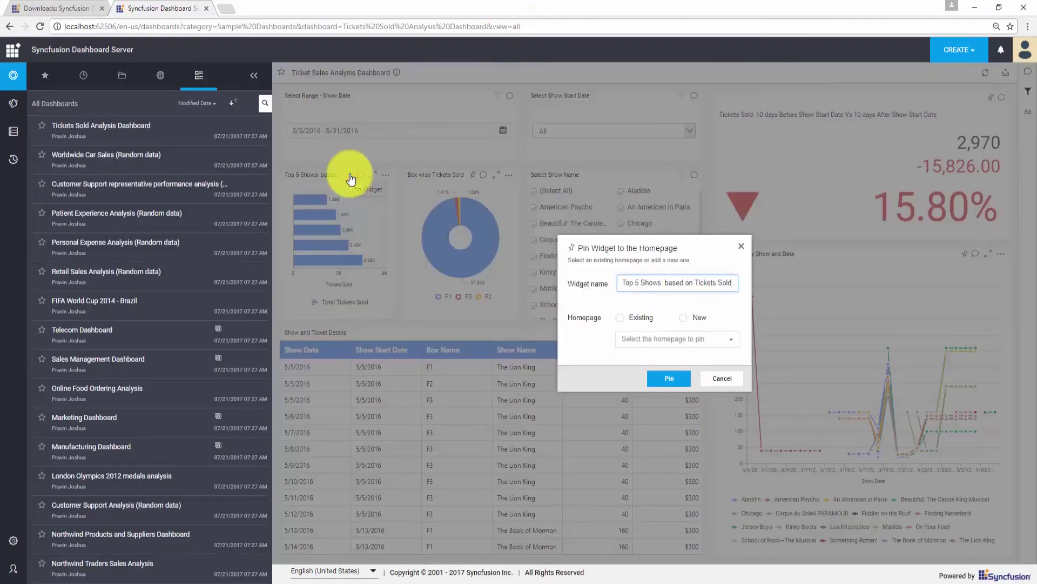
click(620, 317)
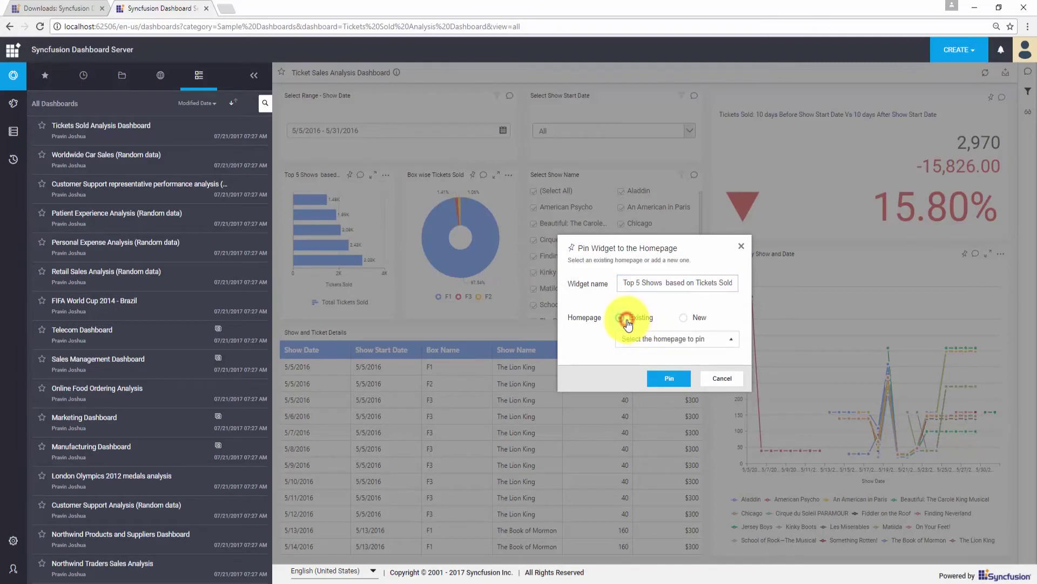
click(656, 341)
click(641, 319)
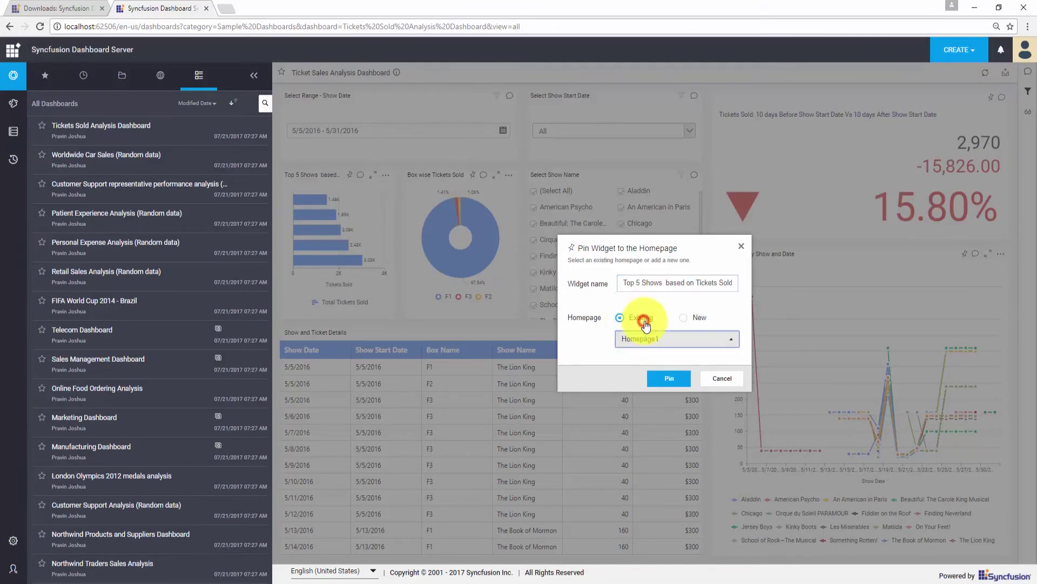
click(672, 379)
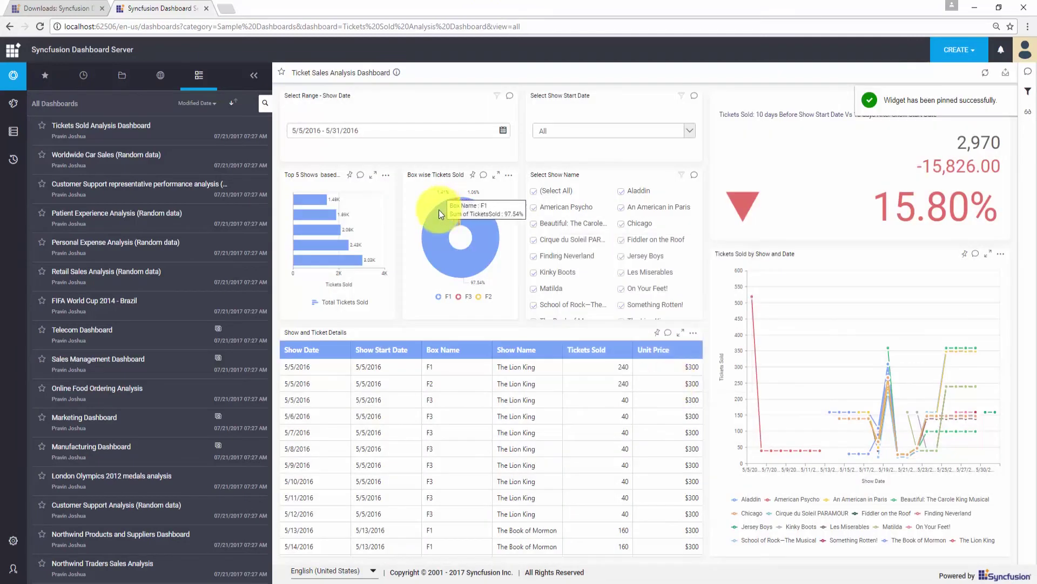
- Pin the Box wise Tickets Sold chart to Homepage1 and view that homepage
click(471, 178)
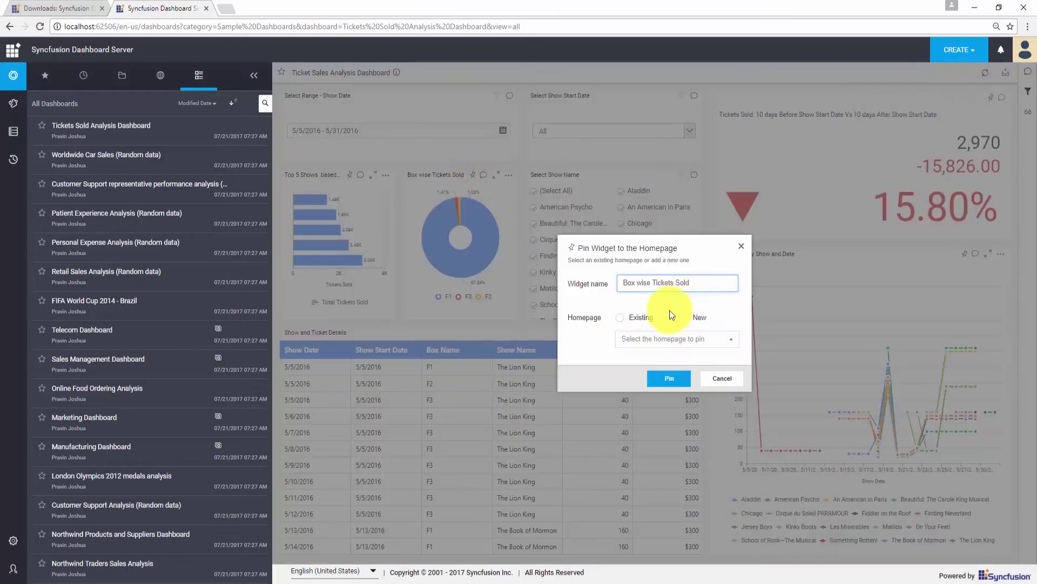
click(645, 317)
click(662, 339)
click(637, 319)
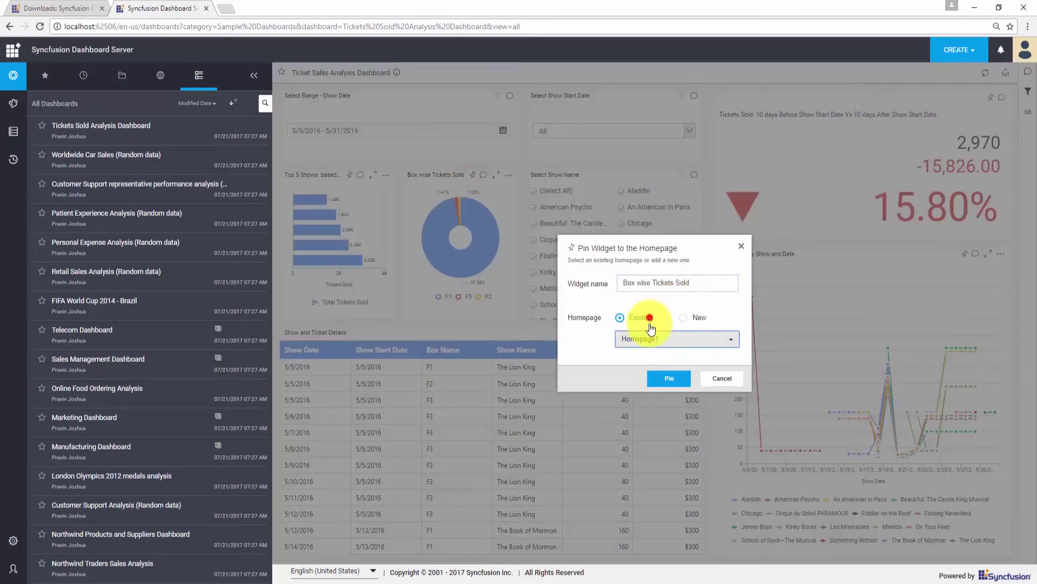
click(668, 378)
click(13, 50)
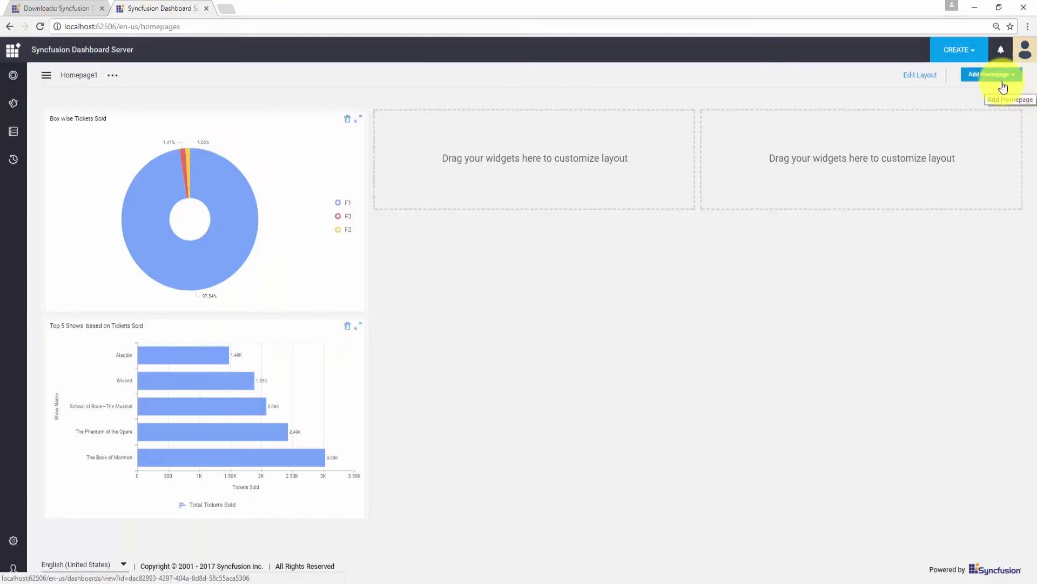
click(919, 75)
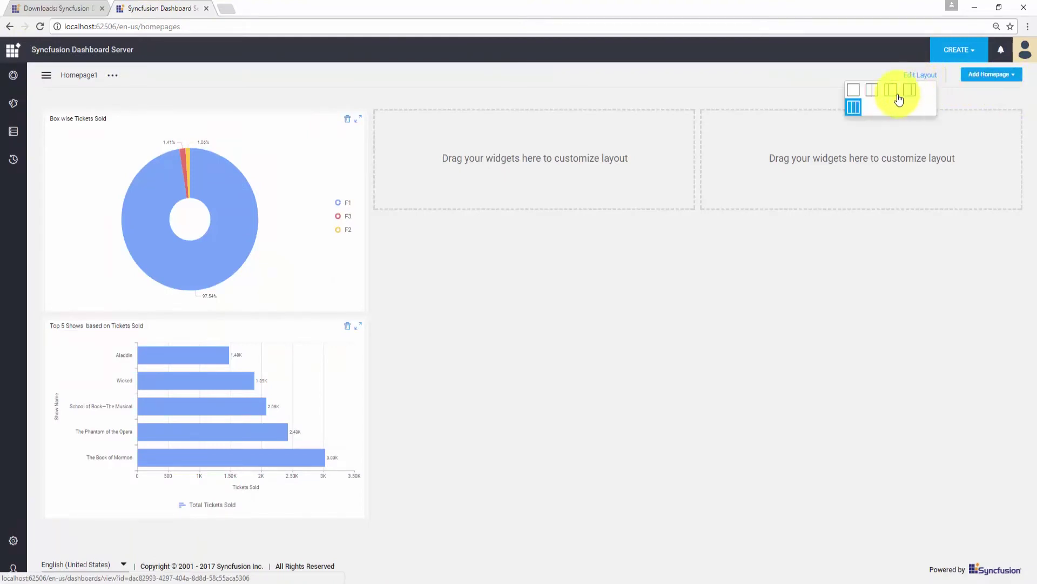
click(446, 560)
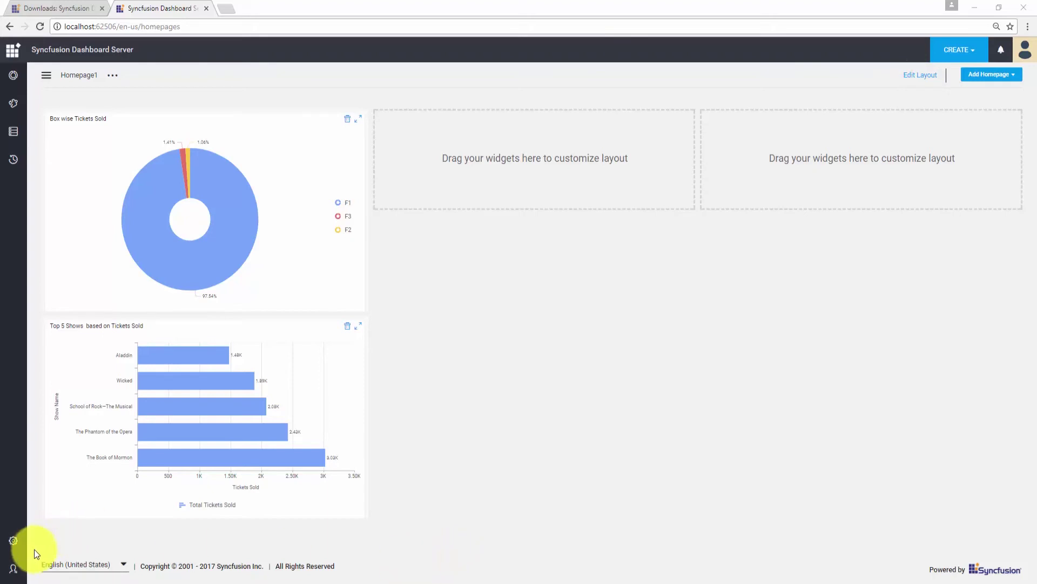
click(15, 569)
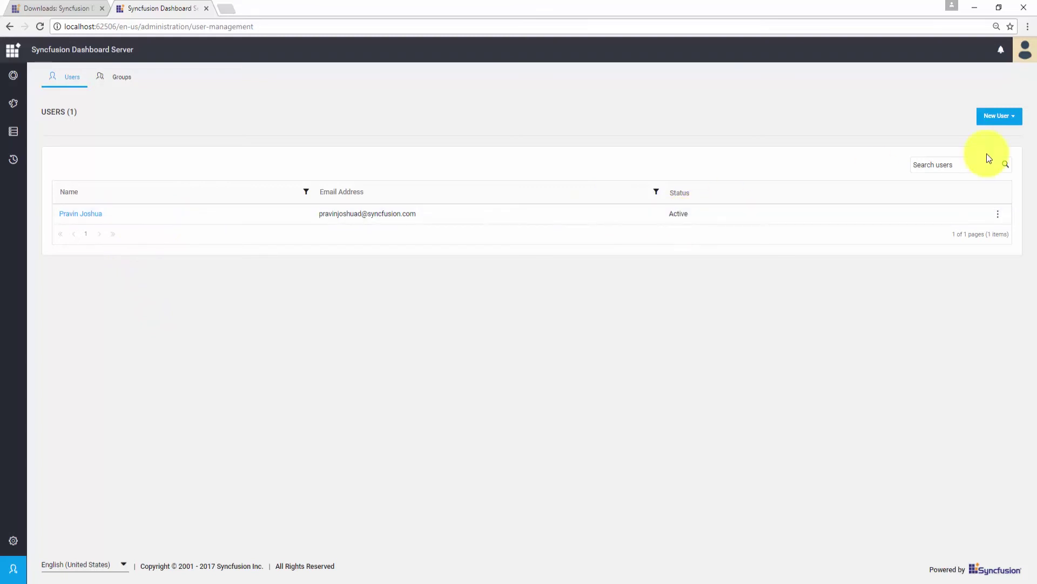
click(1007, 120)
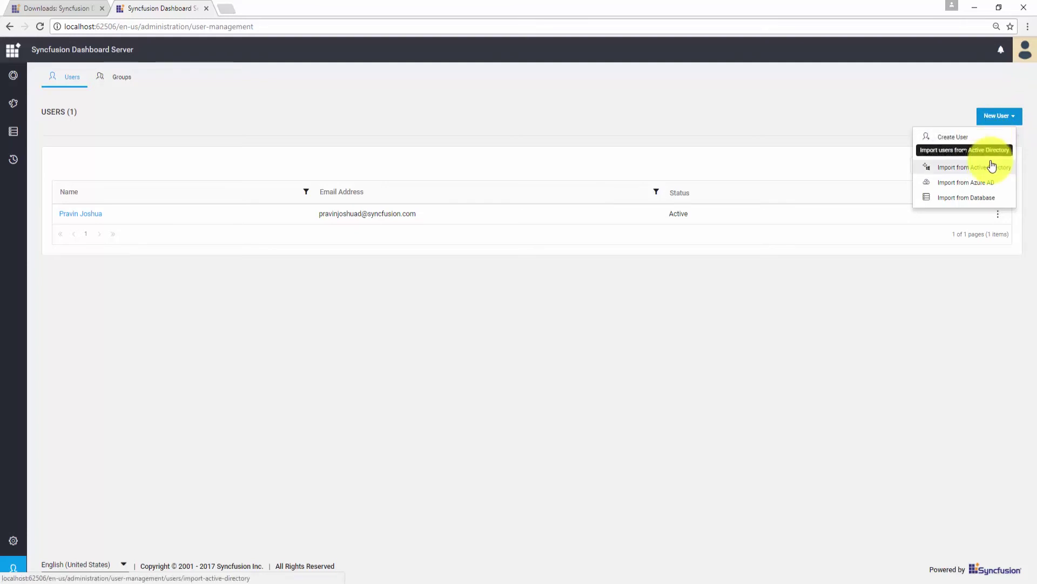
click(651, 109)
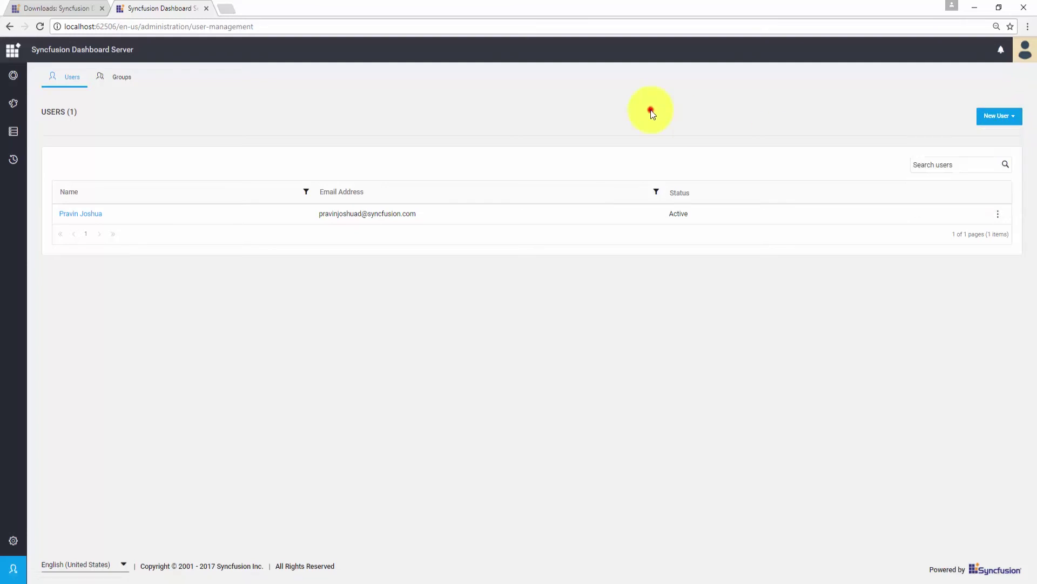
- Open the System Administrator group from the Groups list and view the new-group options
click(121, 76)
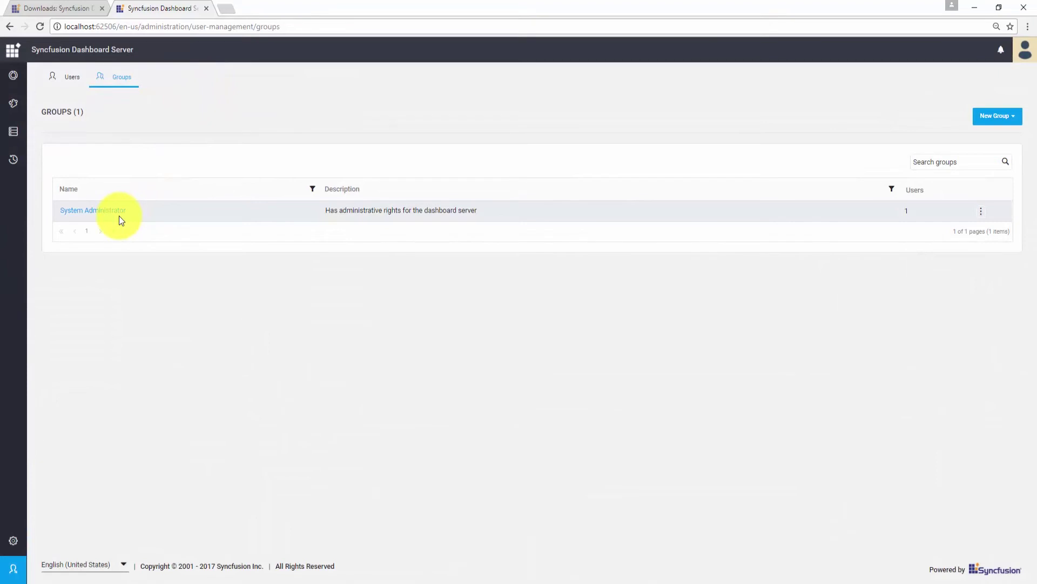
click(119, 216)
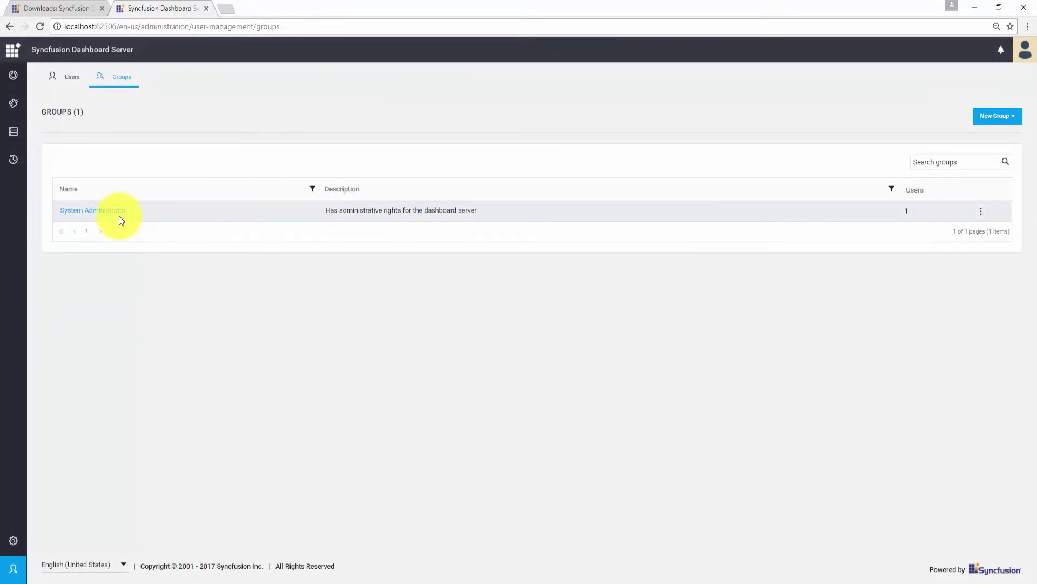
click(1009, 122)
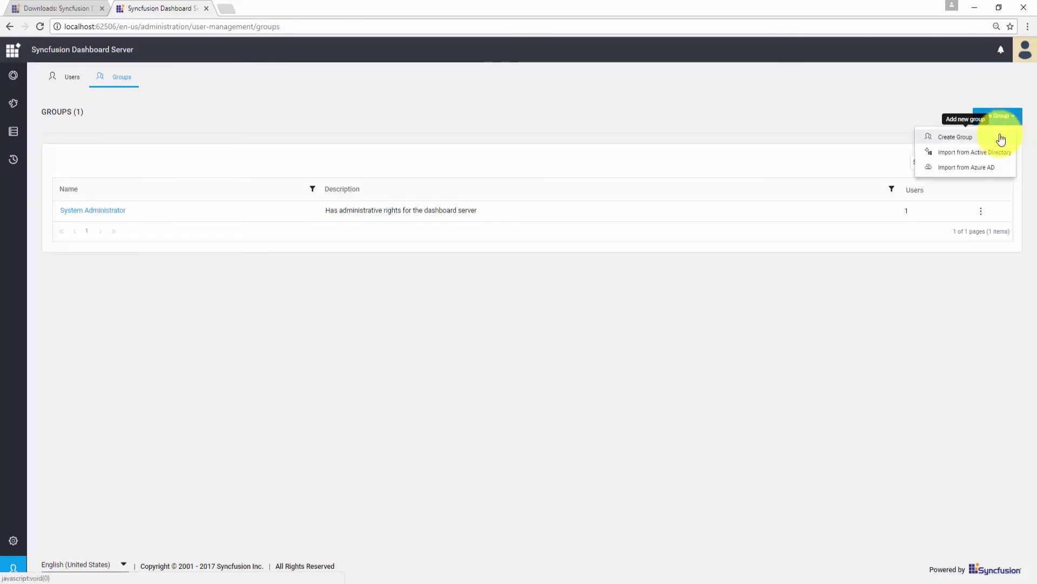
click(956, 138)
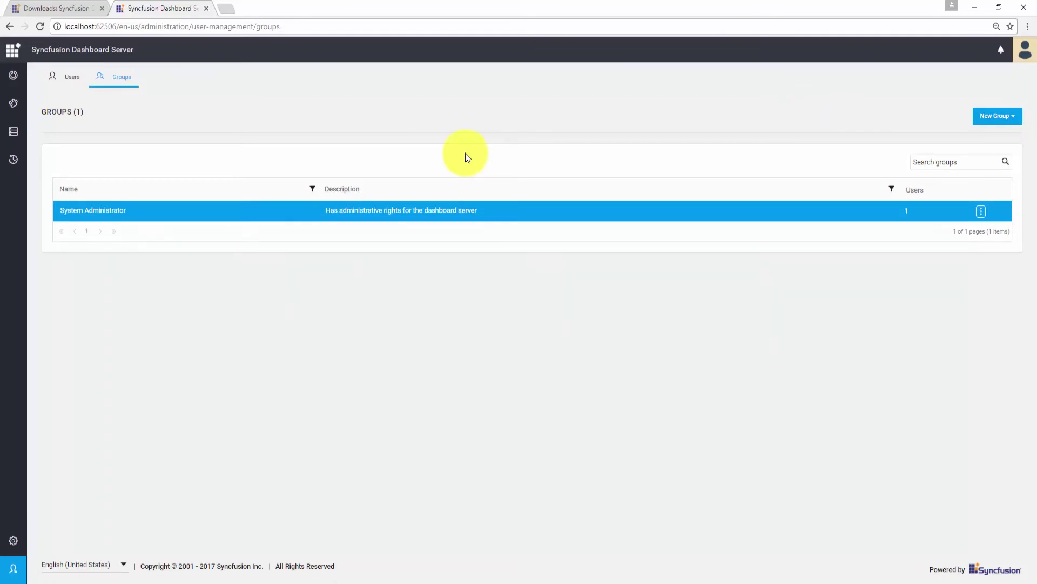
- Review the System Administrator group's permissions and the user actions menu
click(104, 210)
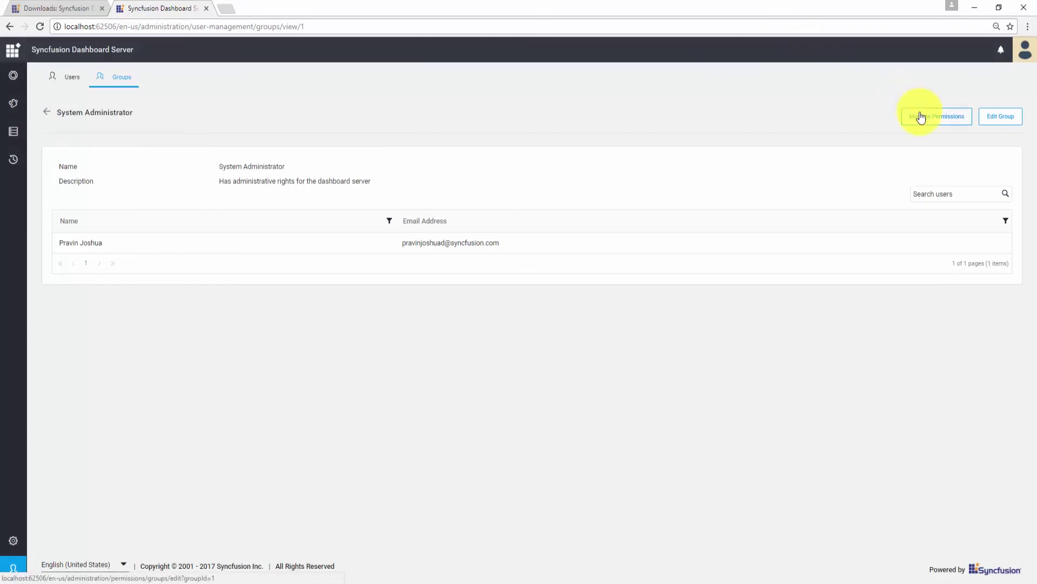
click(920, 115)
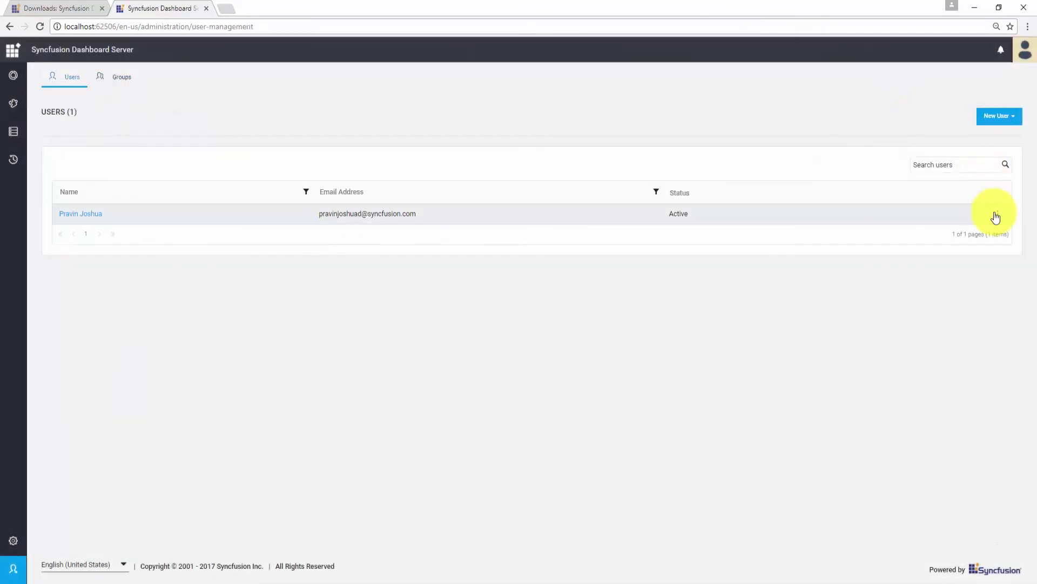
click(995, 215)
click(957, 232)
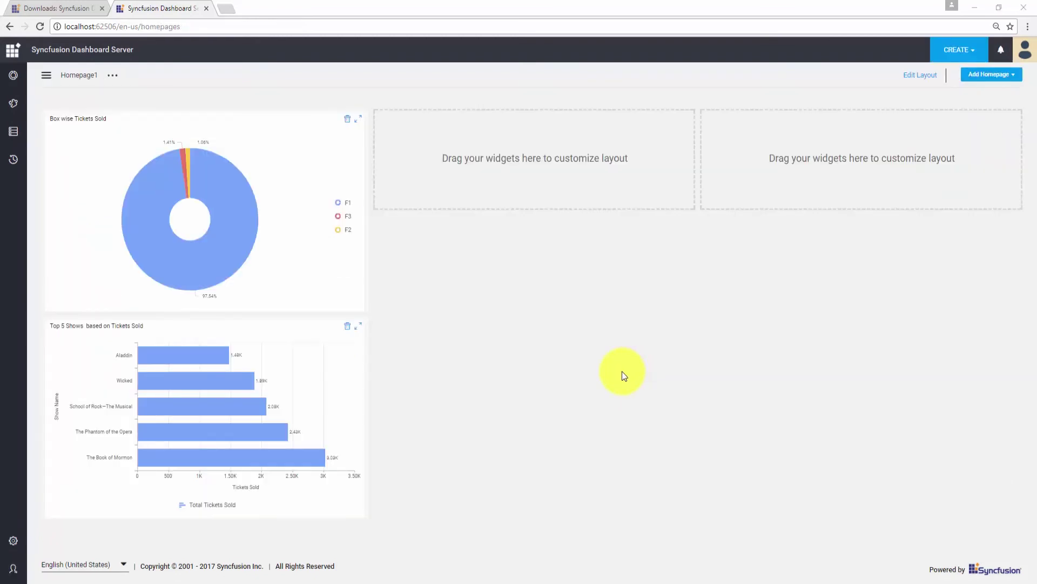
- View the site settings page without saving changes, then return to Homepage1
click(14, 540)
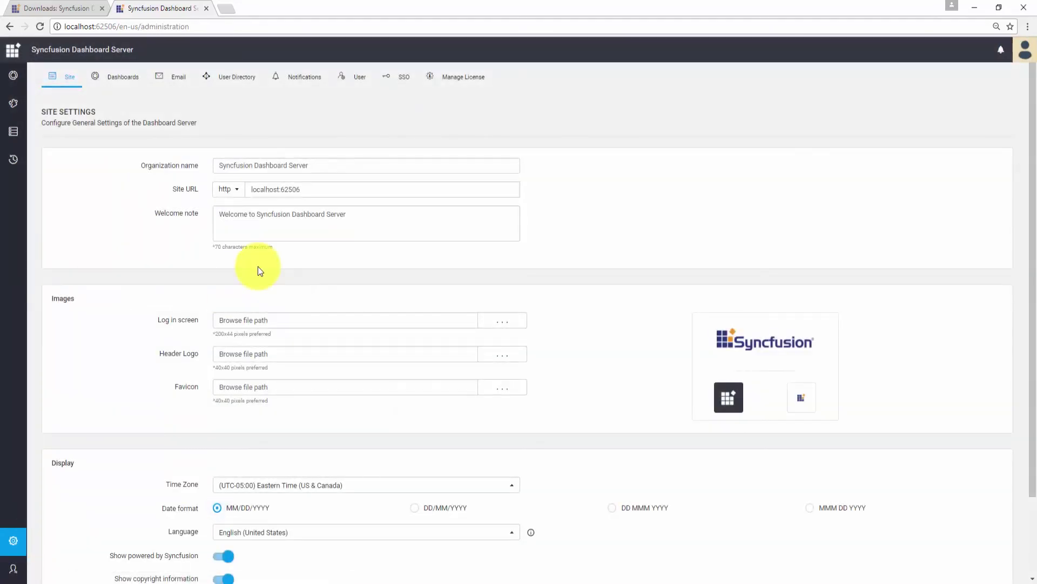
scroll(306, 360, down, 2)
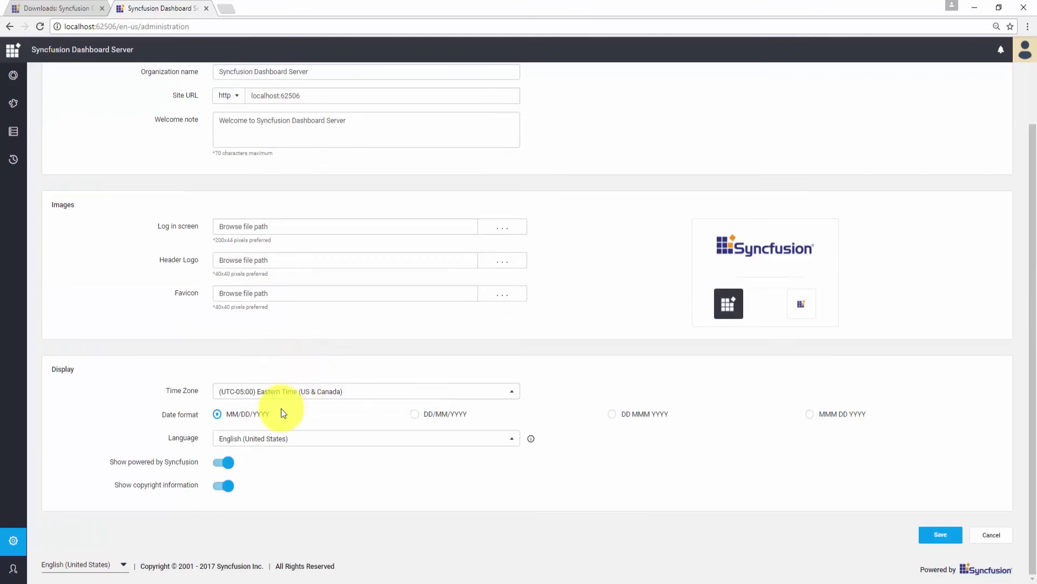
click(12, 50)
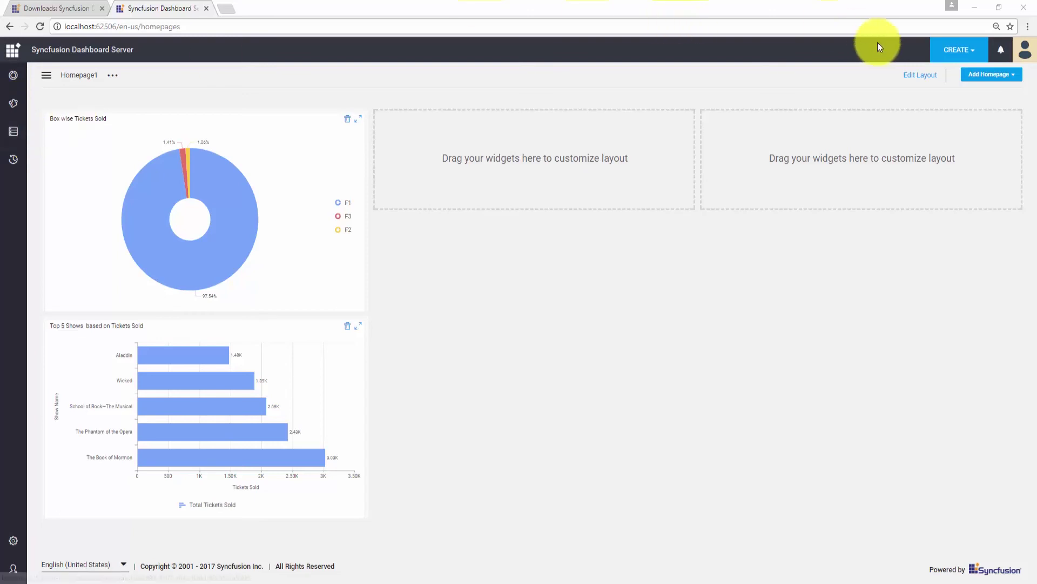
- Start a schedule for the Sample Dashboards Tickets Sold Analysis Dashboard and enter the name Alert
click(970, 56)
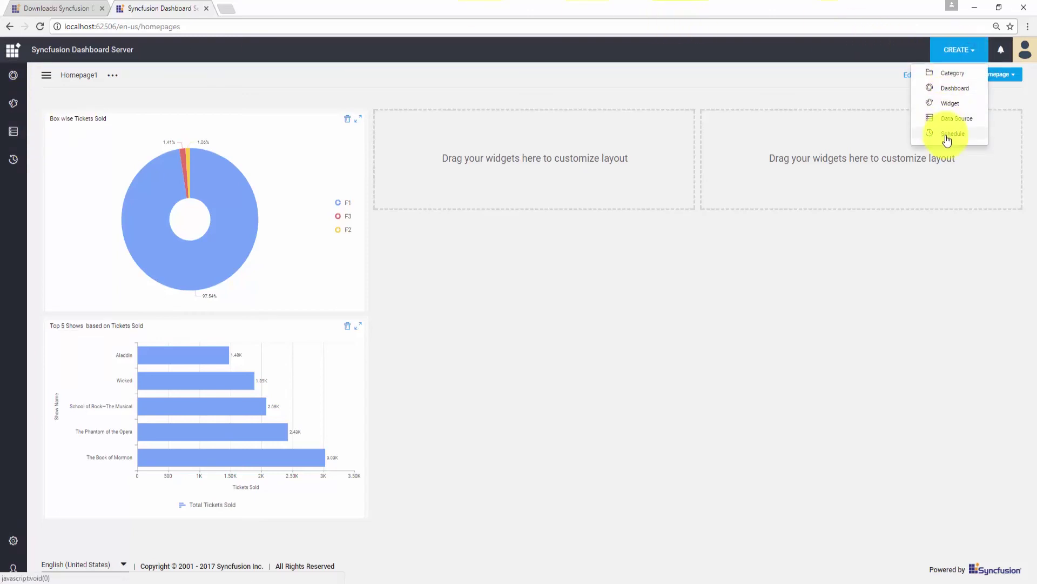
click(947, 138)
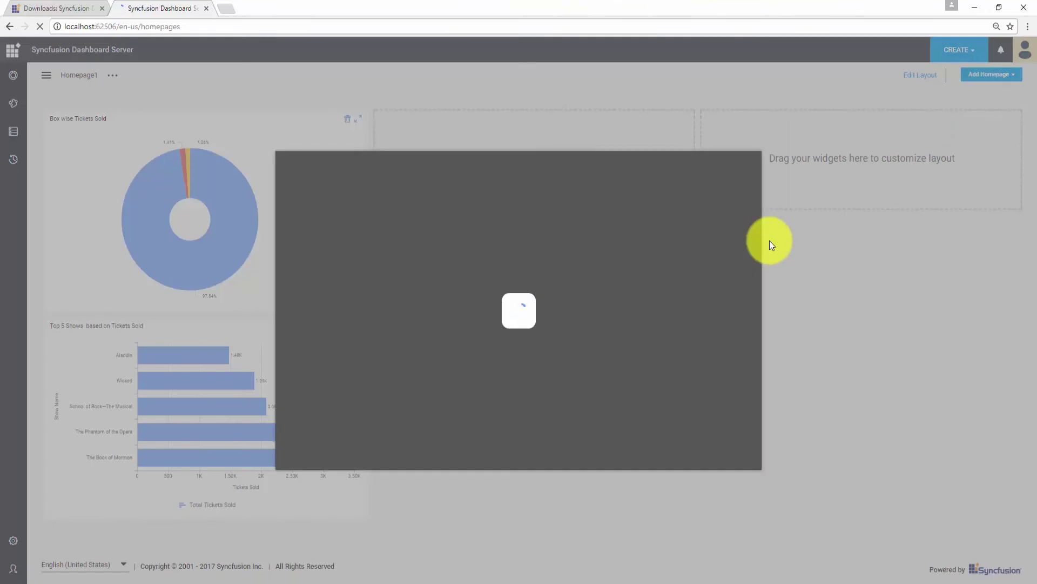
click(438, 199)
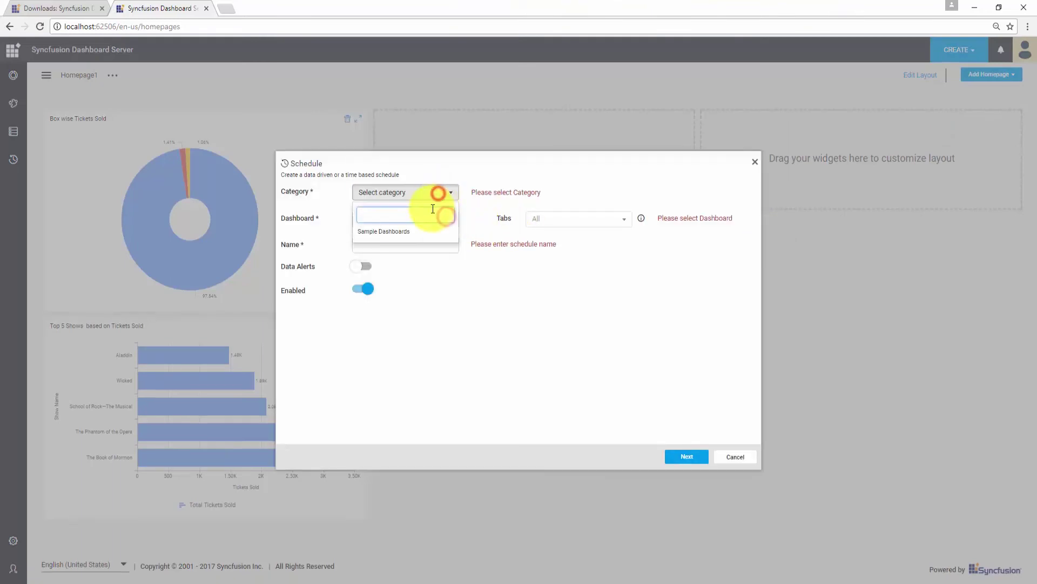
click(427, 231)
click(433, 259)
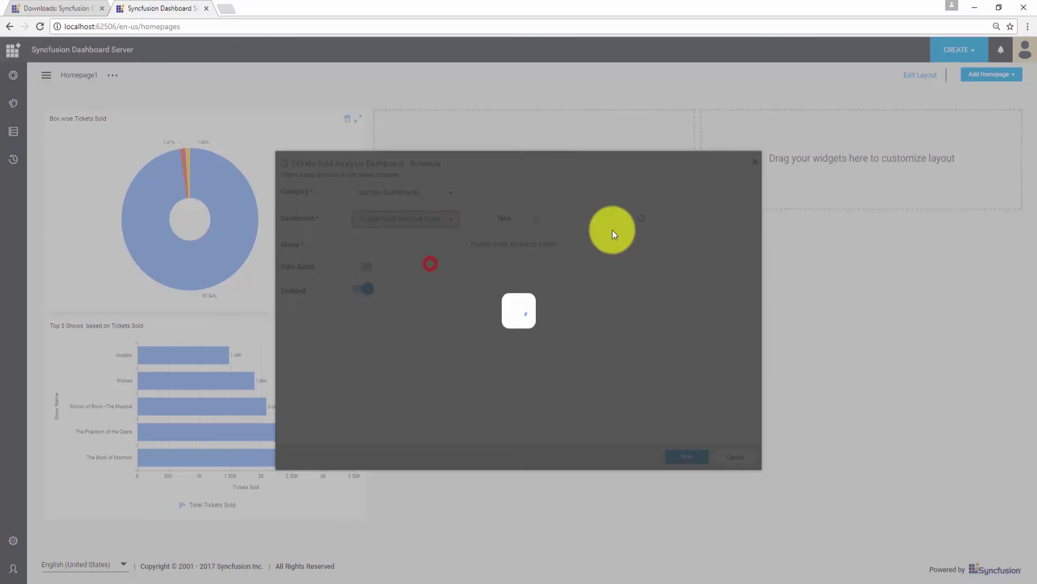
click(445, 246)
text(Alert)
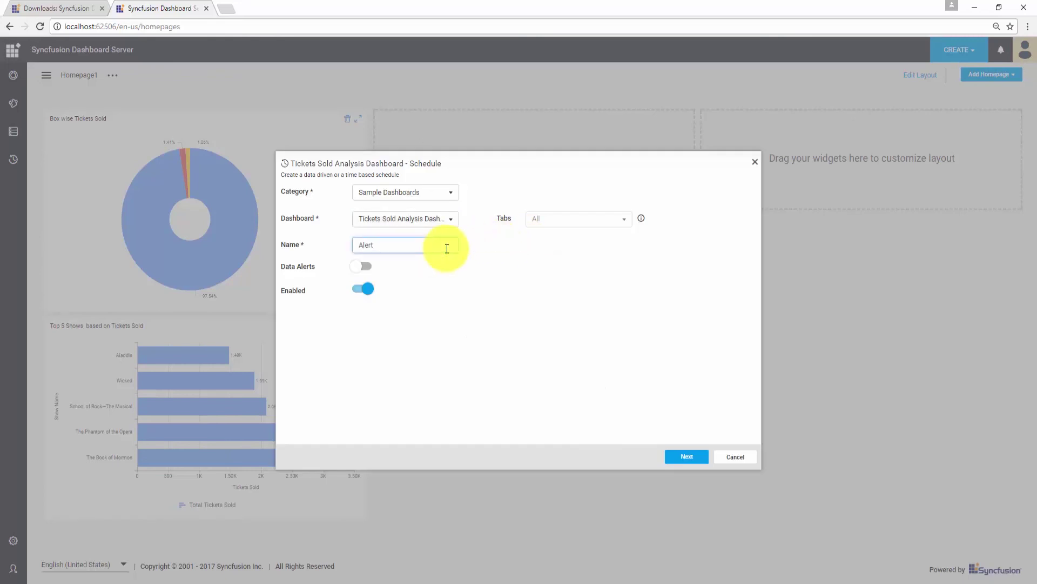
- Keep the Daily recurrence, finish the schedule and acknowledge the success message
click(684, 458)
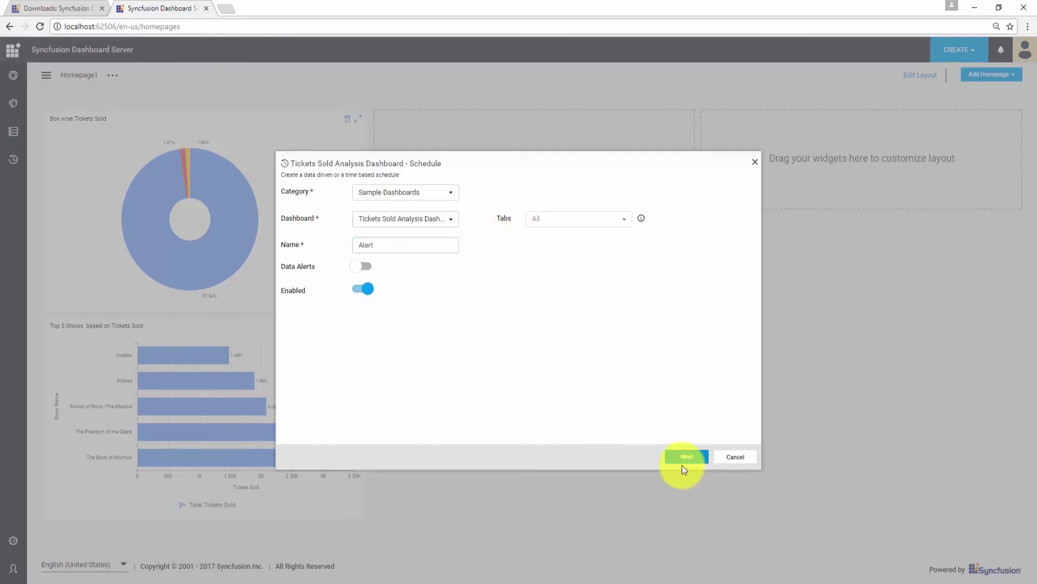
click(685, 461)
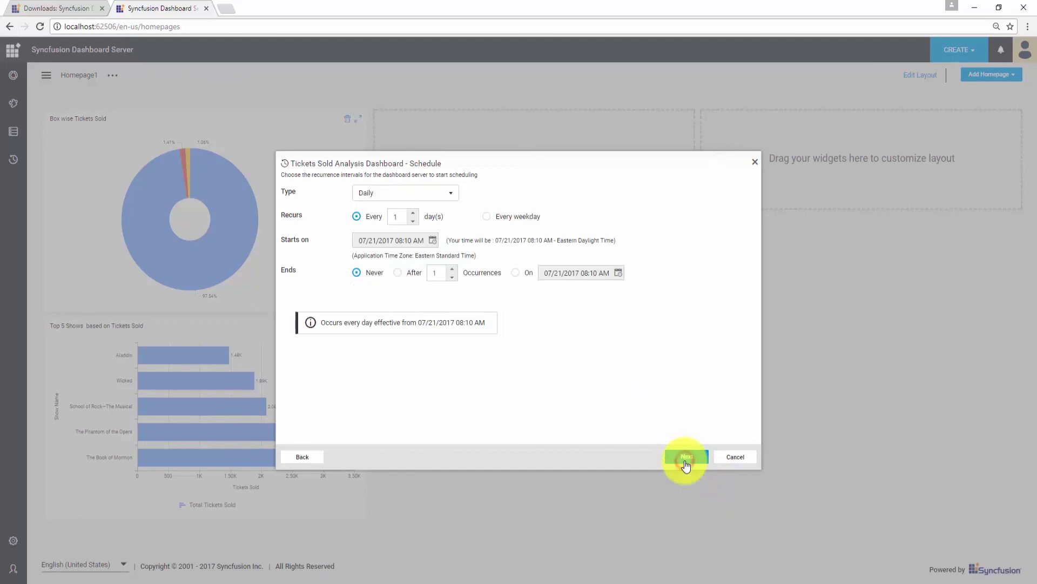
click(685, 459)
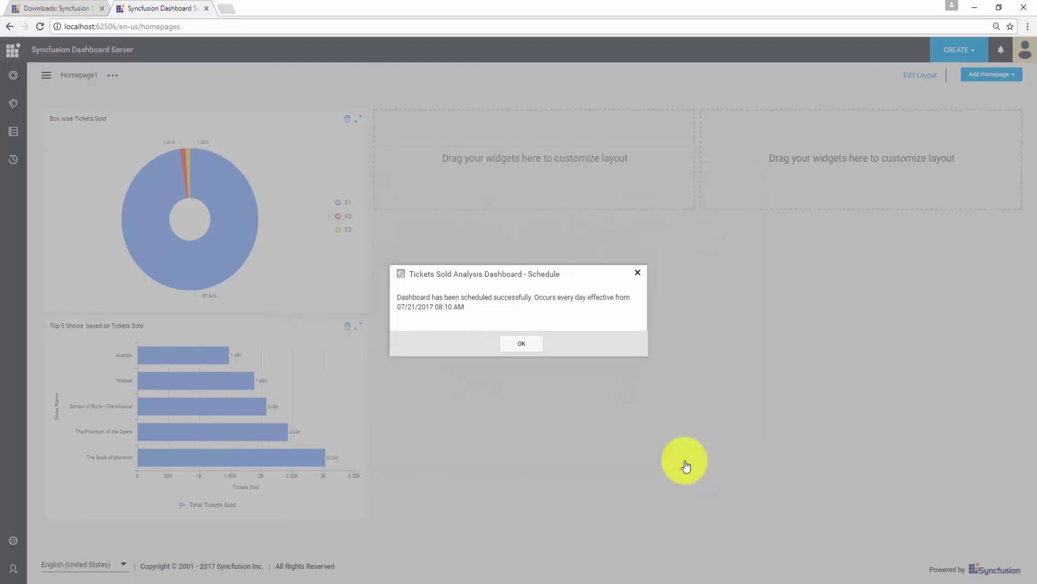
click(529, 346)
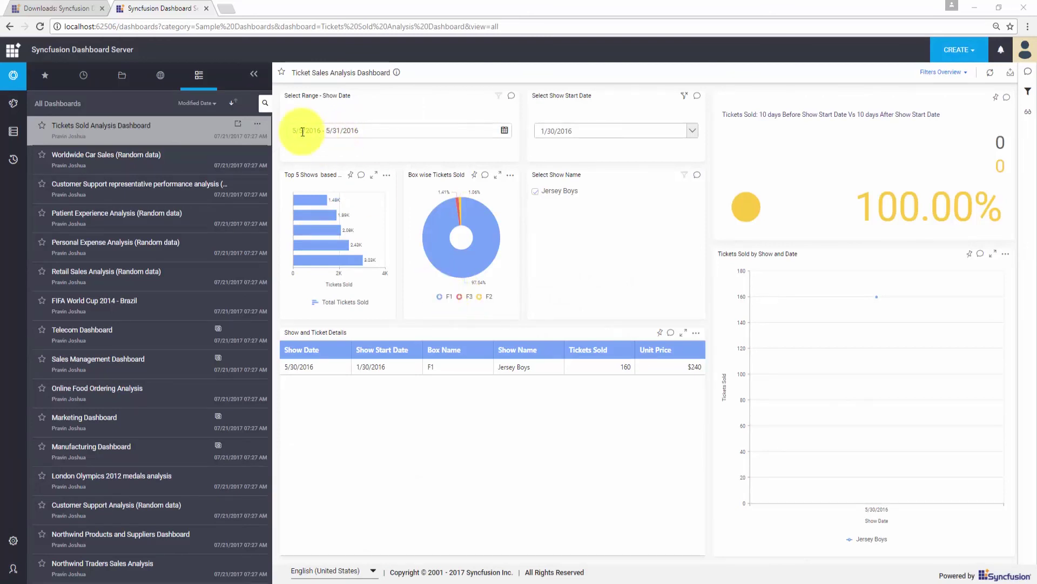
- Open and then dismiss the Tickets Sold Analysis Dashboard's actions menu
click(257, 123)
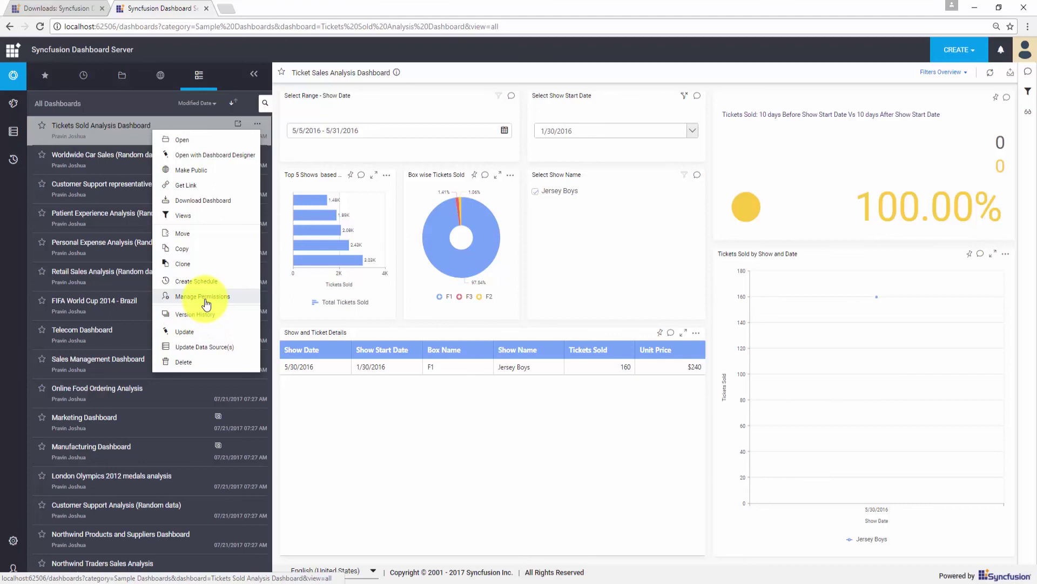
click(1027, 81)
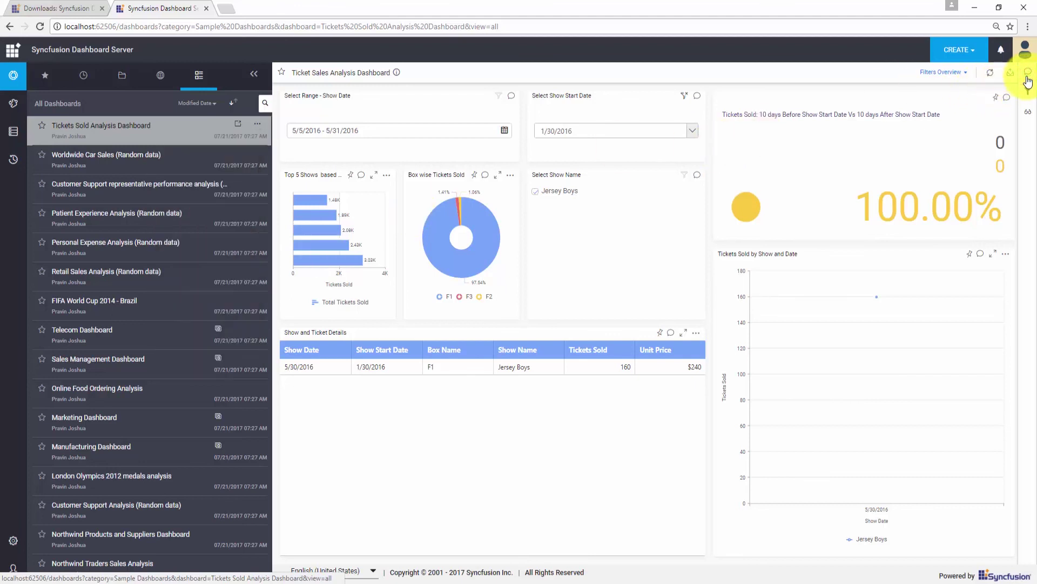
- Post the comment 'Awesome !!' in the dashboard's Comments panel
click(1027, 72)
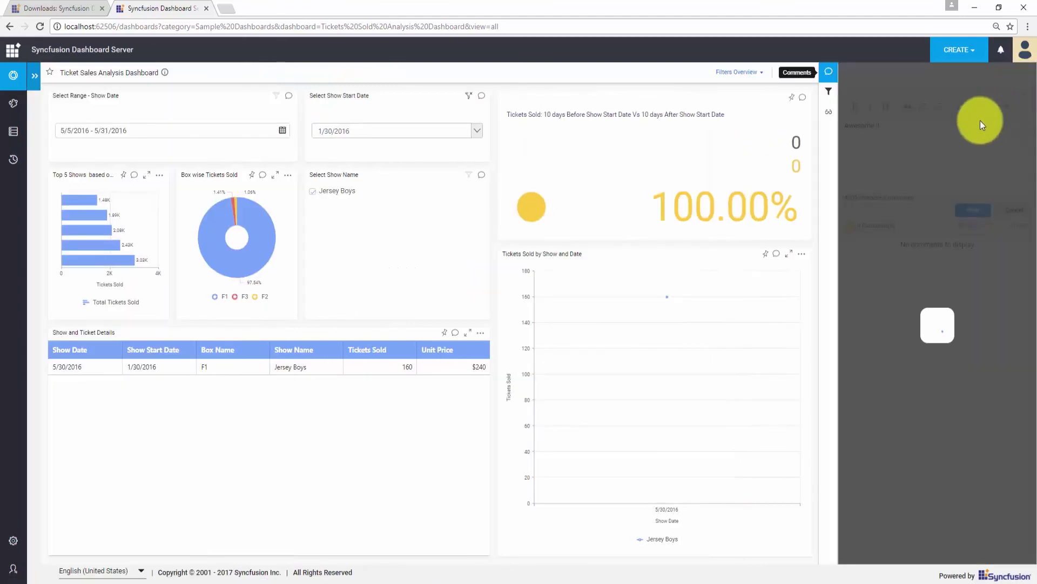
text(Awe)
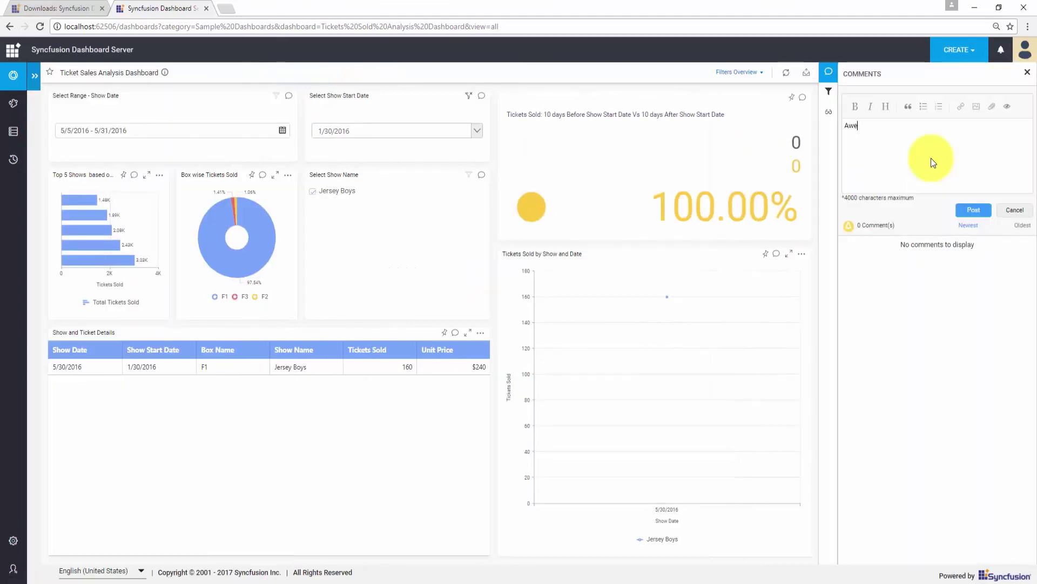
text(some )
text(!!)
click(970, 209)
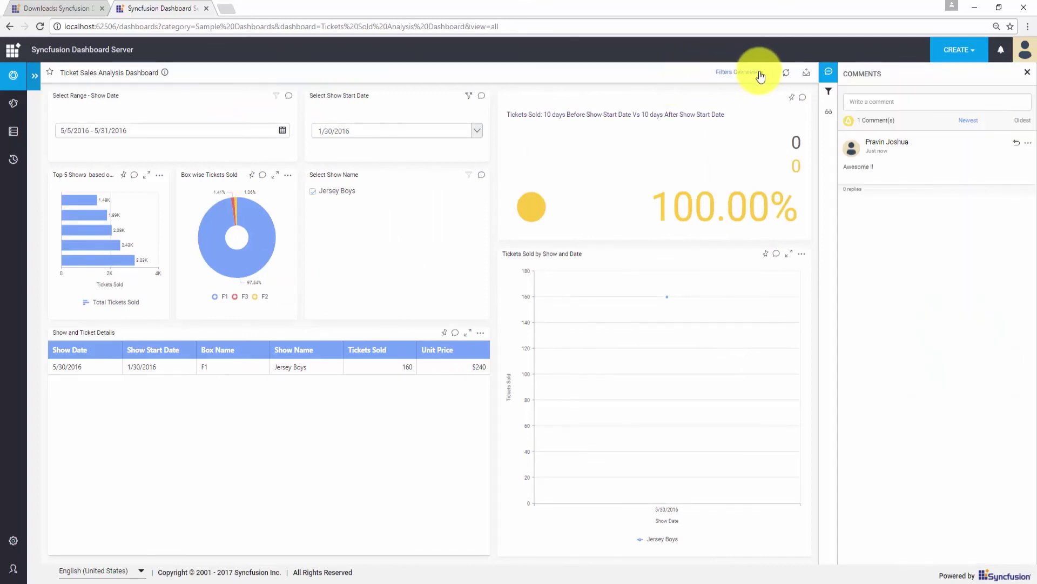
- Close the comments and save the applied Show Start Date filter as view 'January 2016'
click(1027, 73)
click(936, 72)
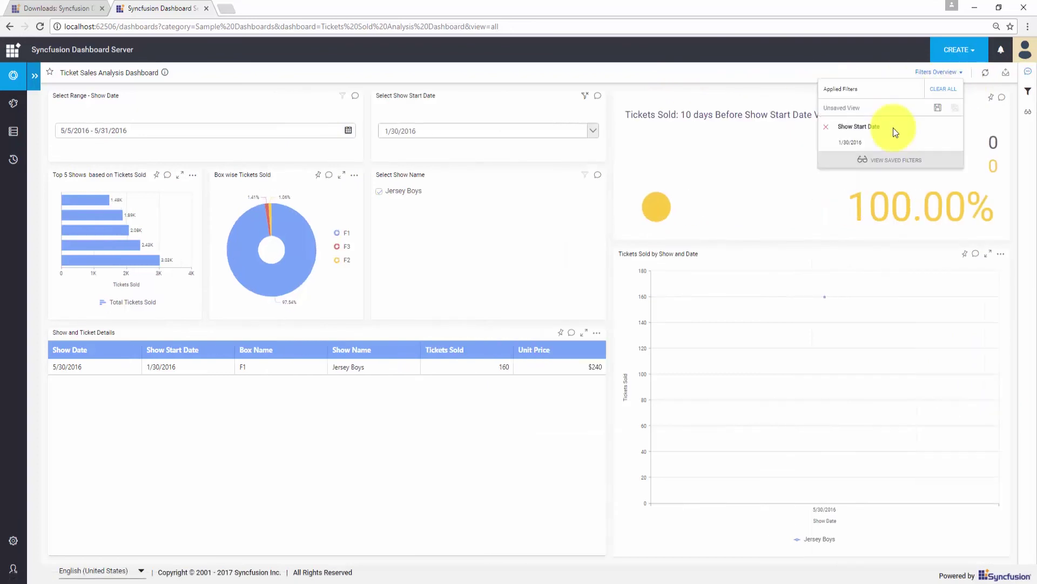
click(938, 112)
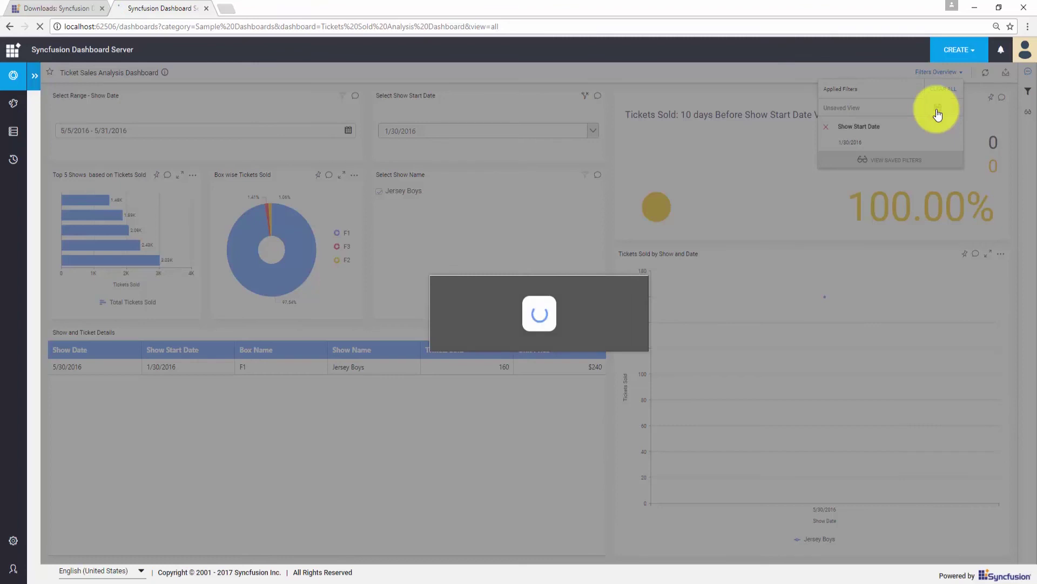
text(January 2016)
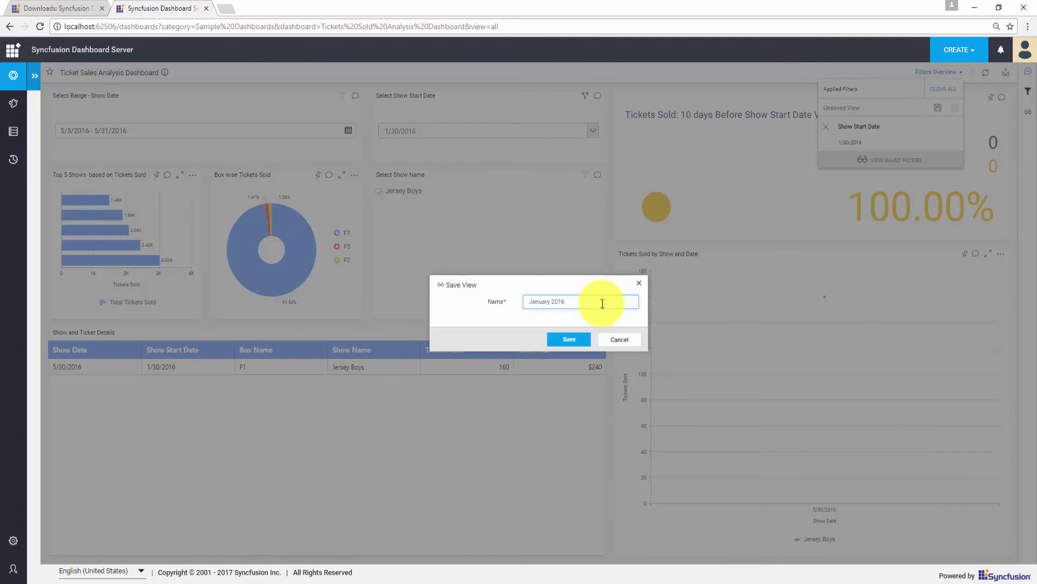
key(Return)
- Open sharing options for the January 2016 view and close them without sharing
click(550, 337)
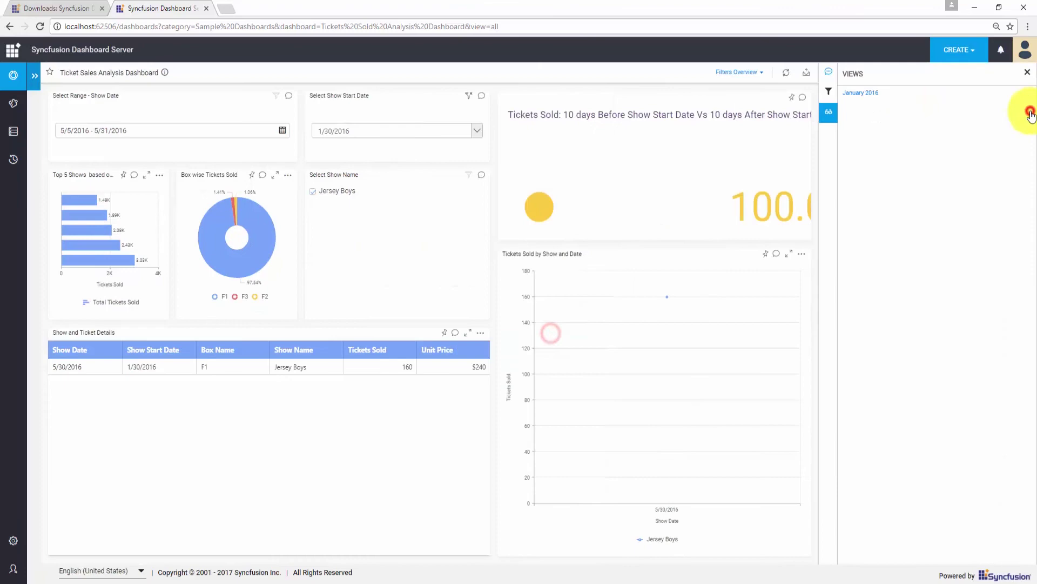
click(1011, 96)
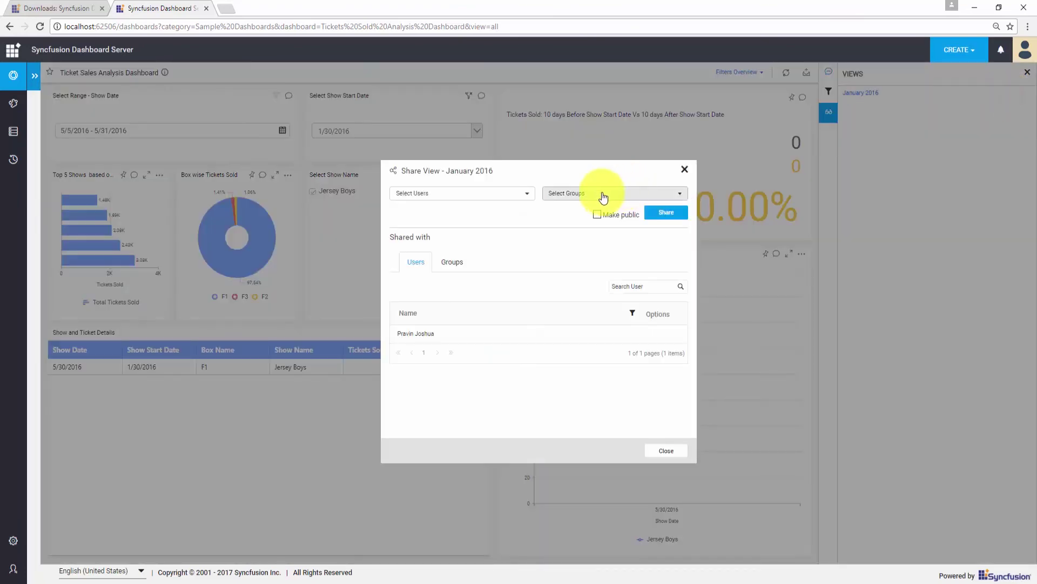
click(526, 193)
click(670, 450)
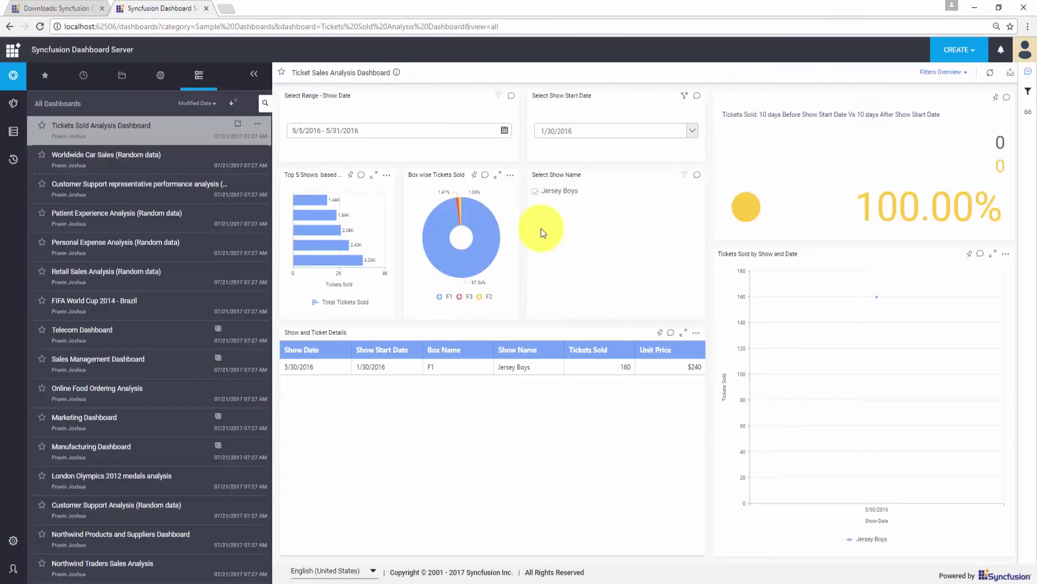